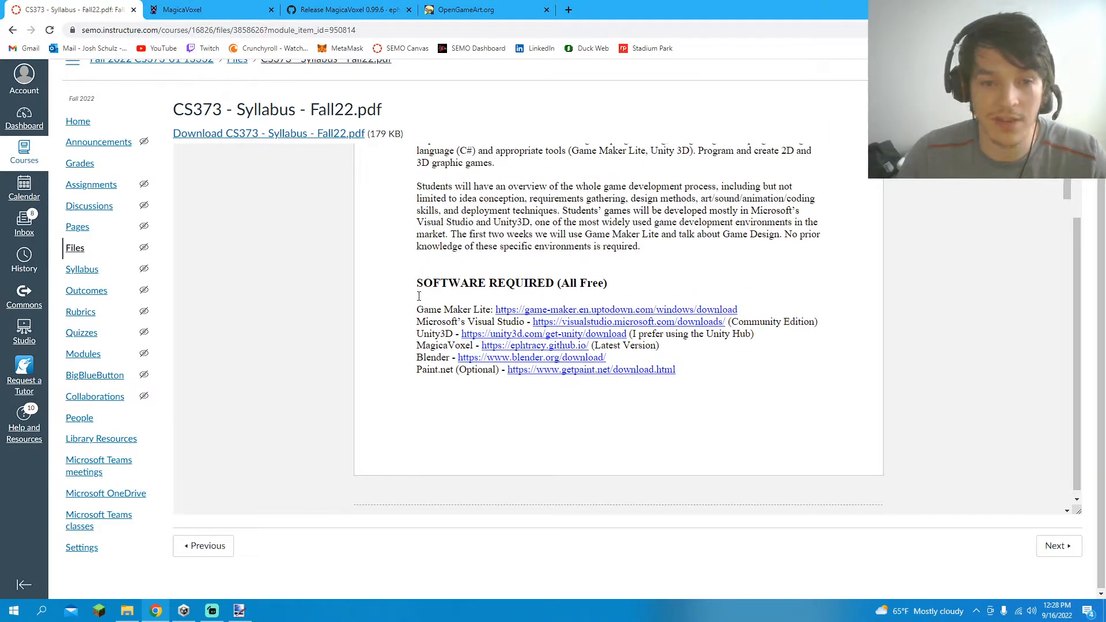
- Close the MagicaVoxel site and release tabs and open the Paint.net download page linked in the syllabus
mouse_move(417, 347)
left_mouse_down()
mouse_move(448, 348)
mouse_move(482, 371)
left_mouse_up()
left_click(426, 354)
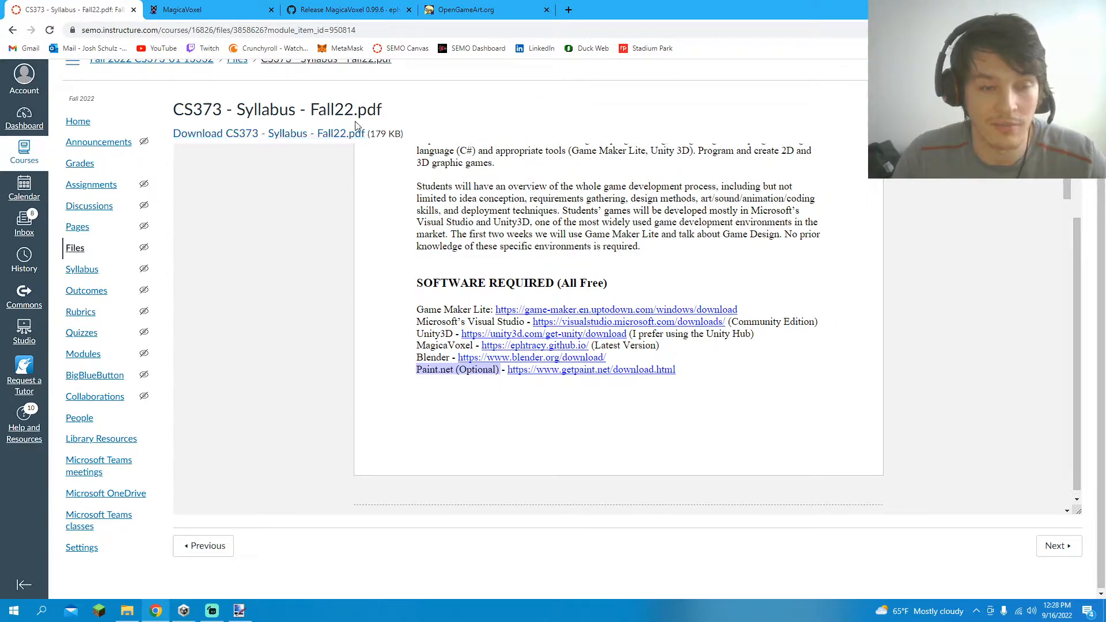
left_click(272, 10)
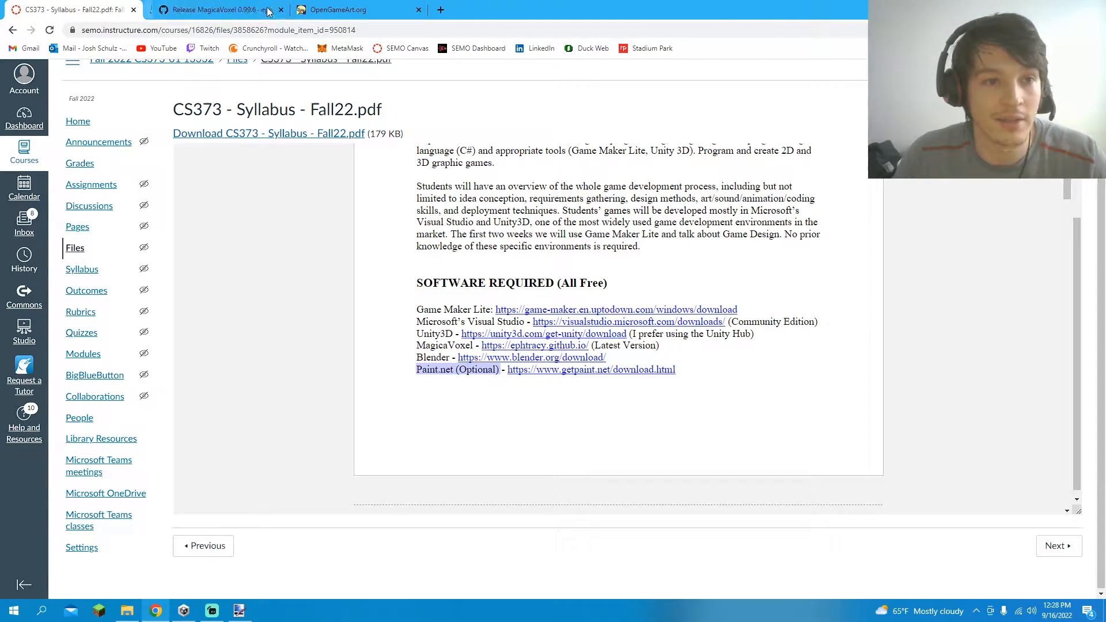
left_click(271, 10)
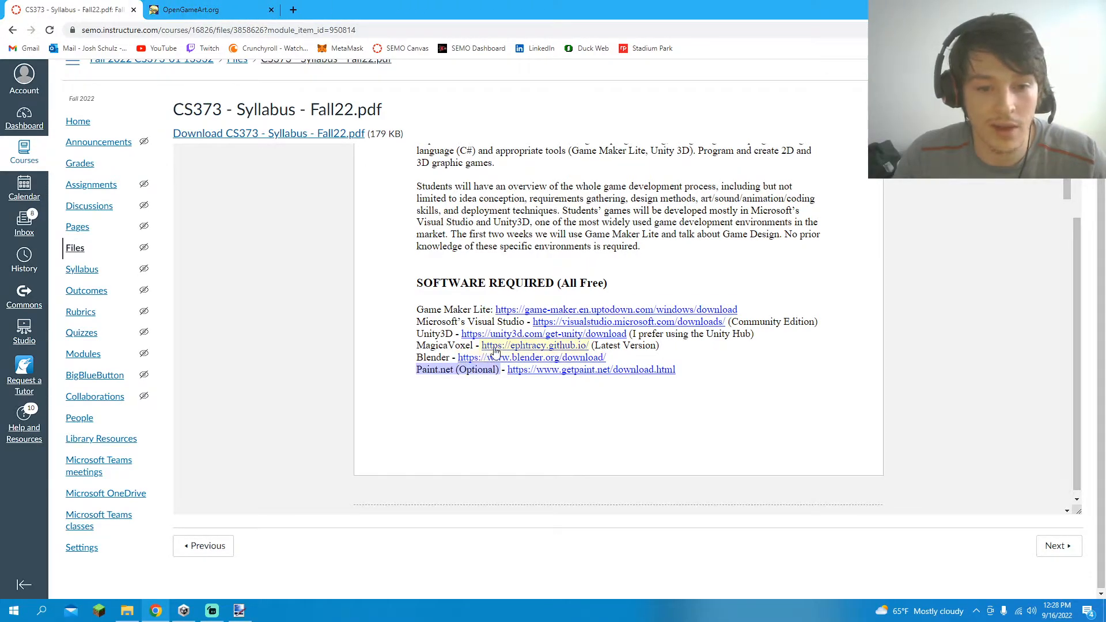
left_click(573, 370)
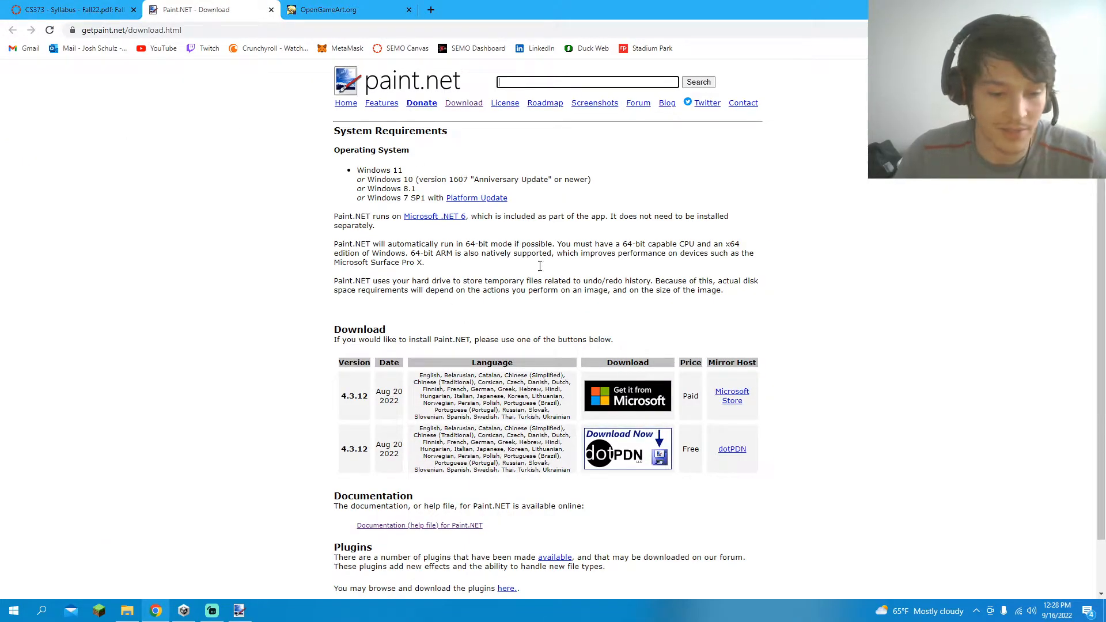
- Switch to paint.net with its blank untitled canvas
left_click(239, 611)
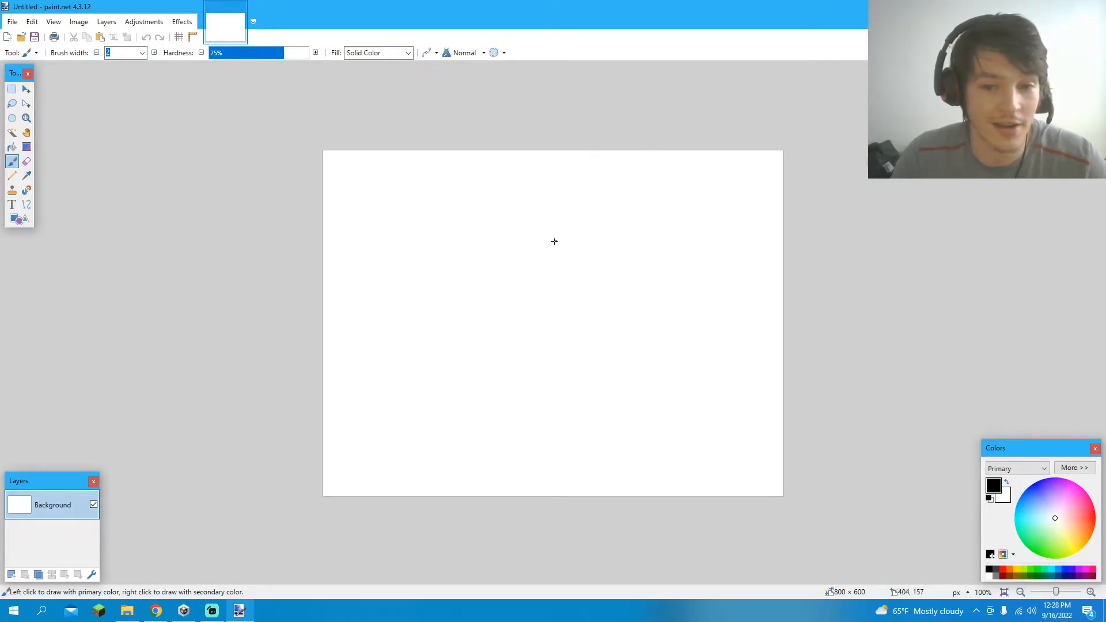
scroll(560, 267, "up", 1)
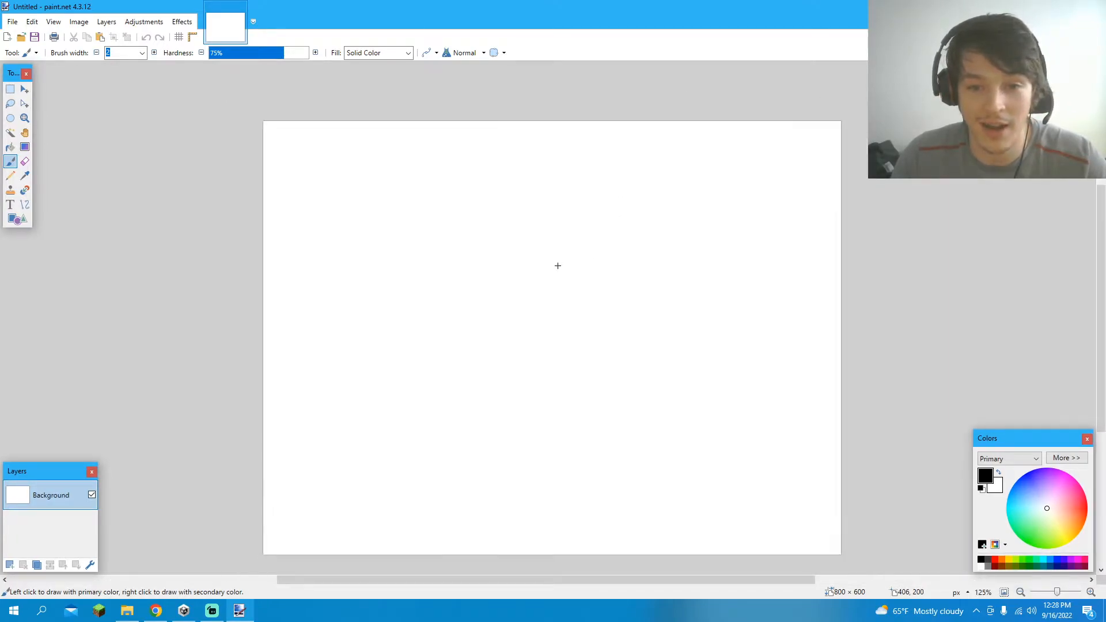
mouse_move(807, 301)
left_mouse_down()
mouse_move(810, 257)
mouse_move(802, 279)
left_mouse_up()
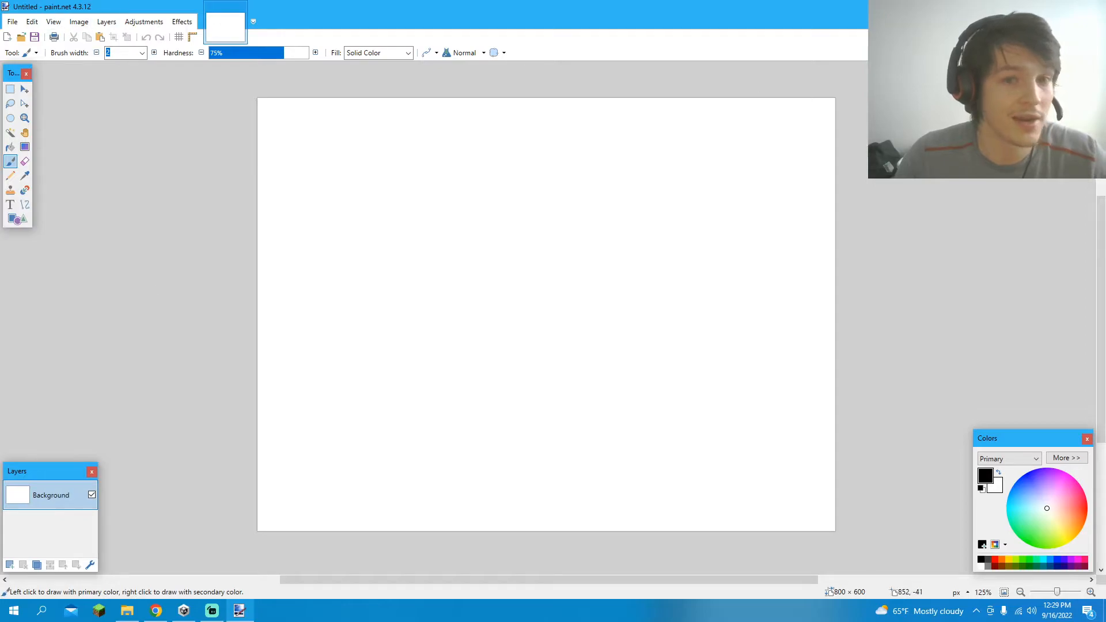
- Toggle the Tools, Layers and Colors windows off and back on
key("F5")
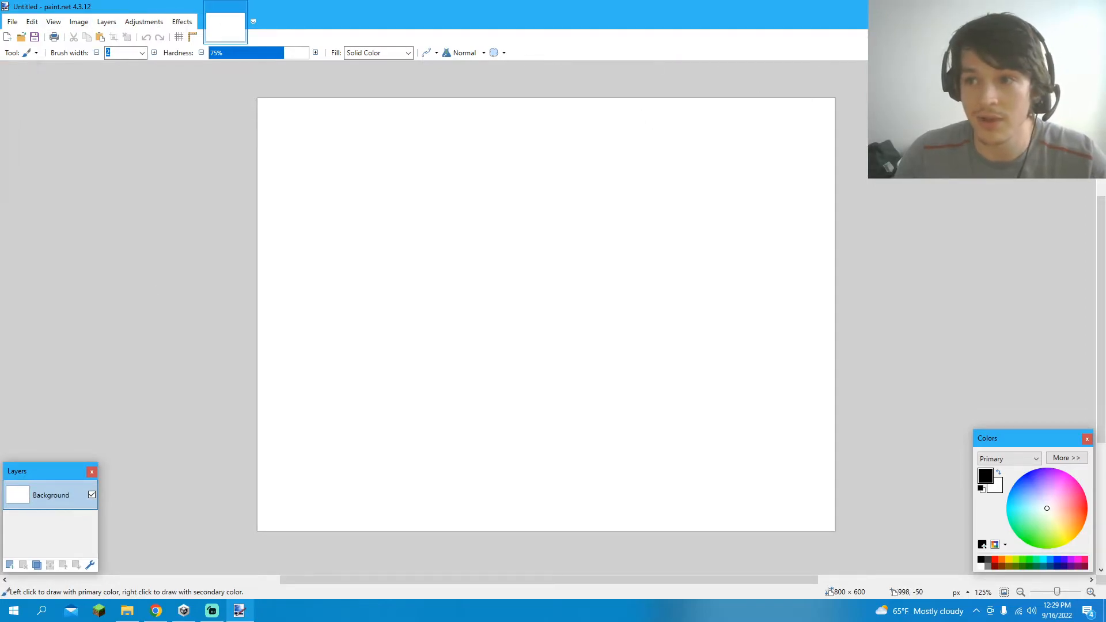
key("F5")
key("F5")
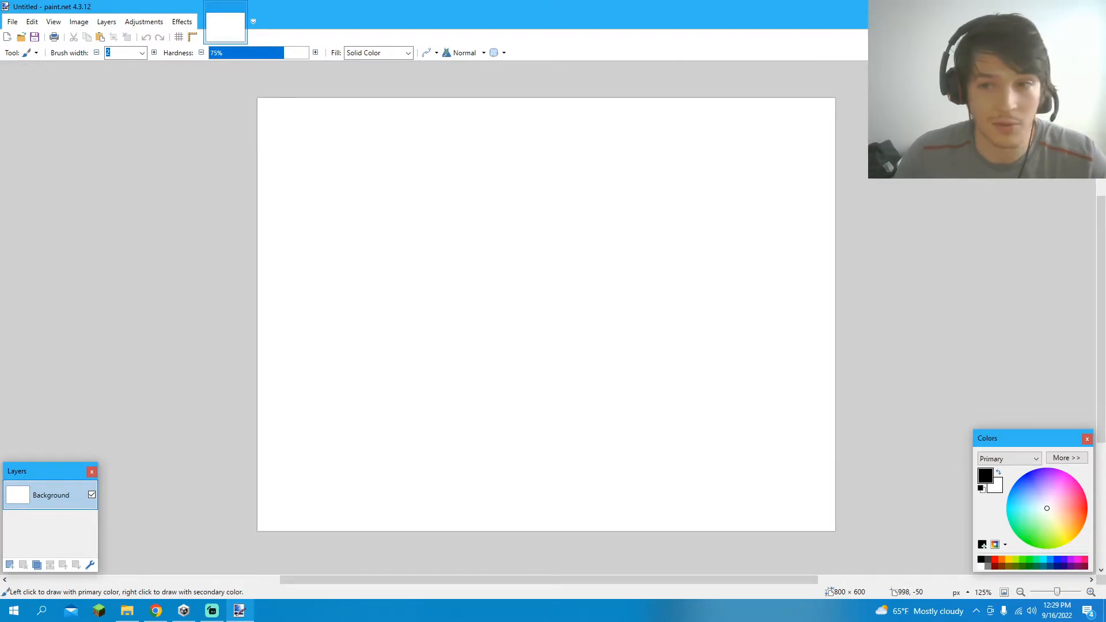
key("F5")
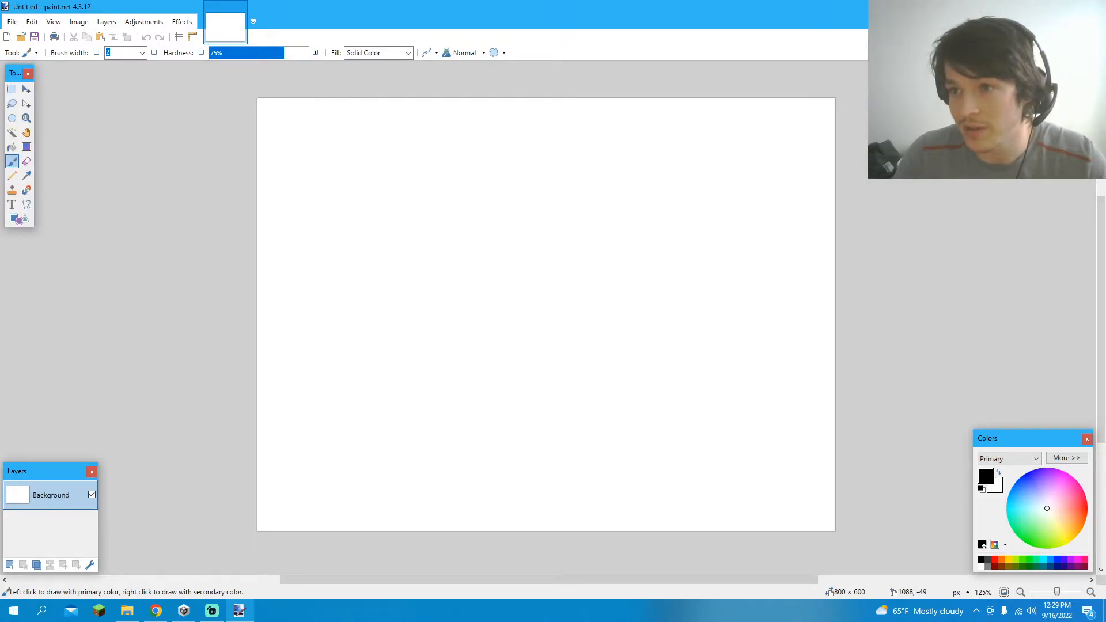
key("F7")
key("F7")
key("F8")
key("F8")
key("F5")
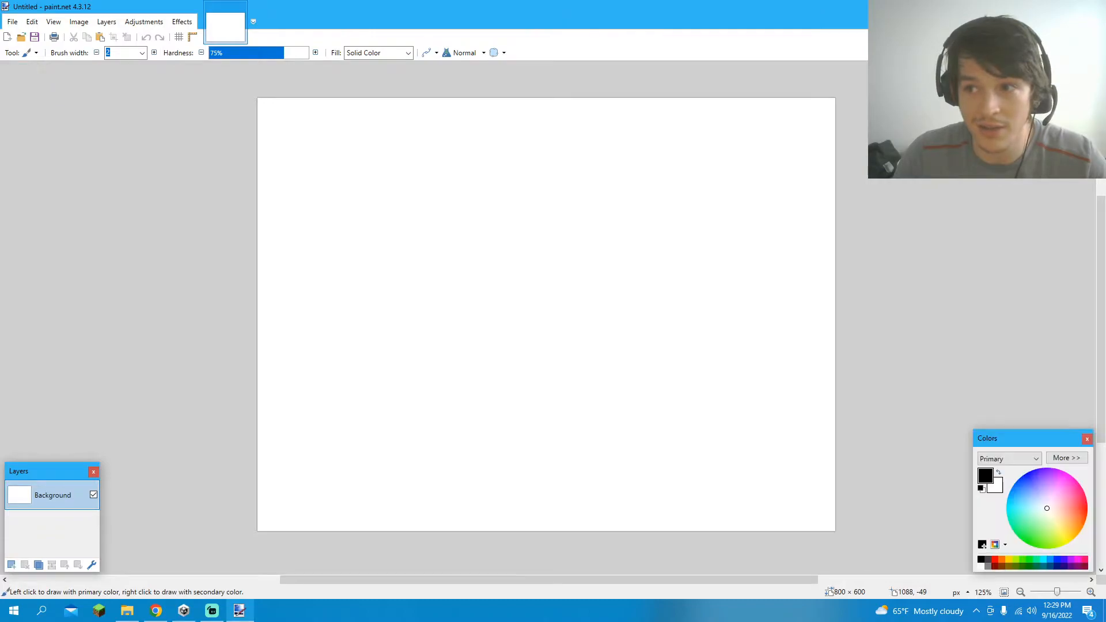
key("F5")
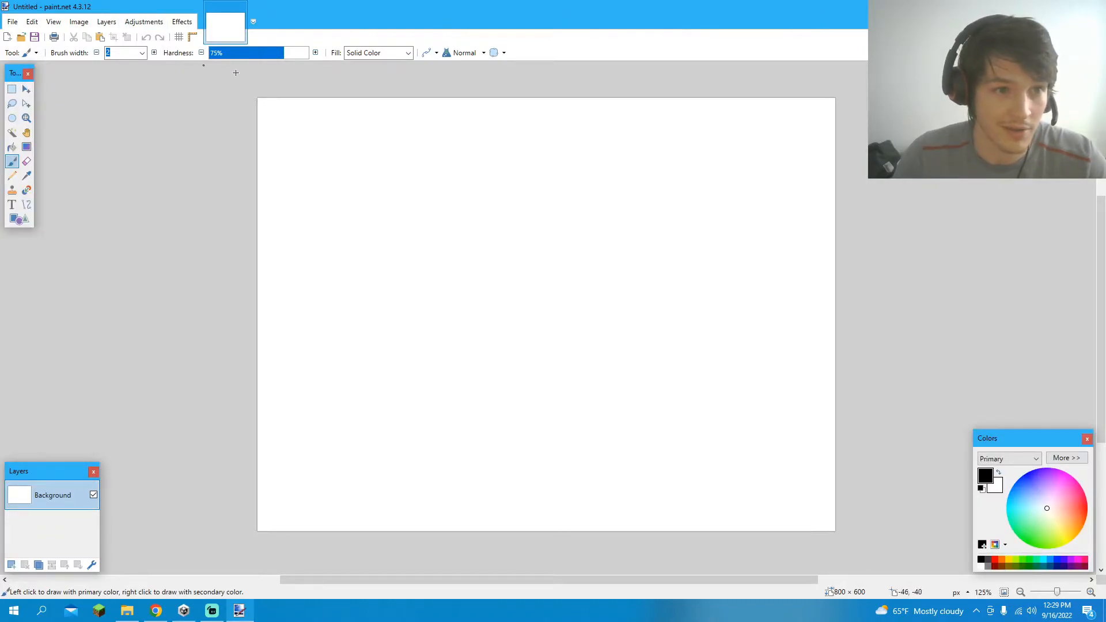
- Create a new image 20 pixels wide and 20 pixels high
left_click(12, 21)
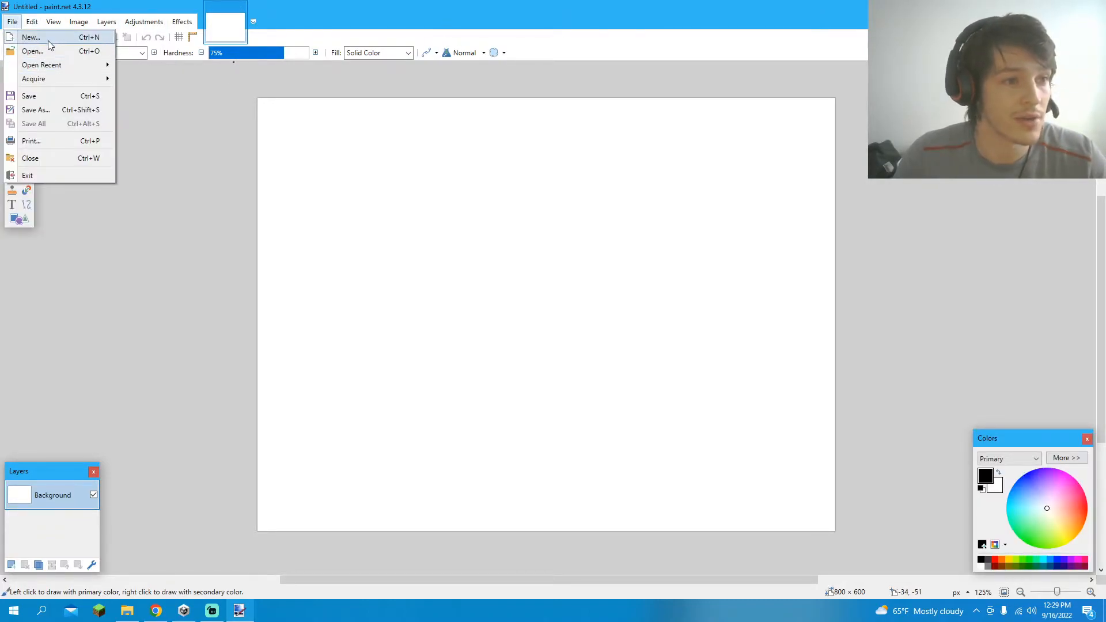
left_click(49, 42)
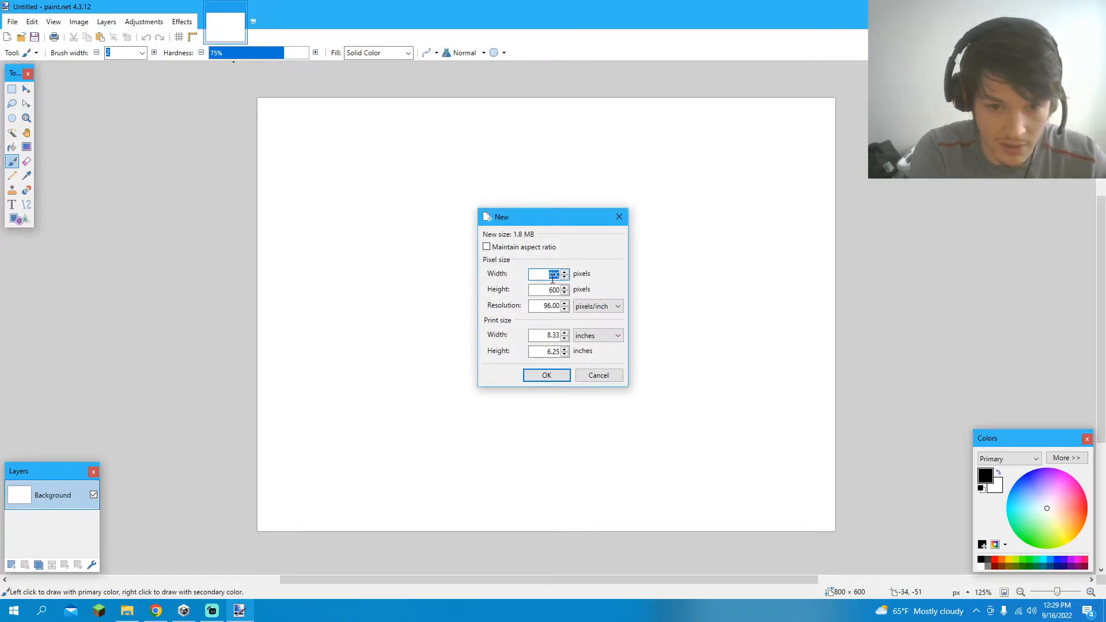
type("20")
key("Tab")
type("20")
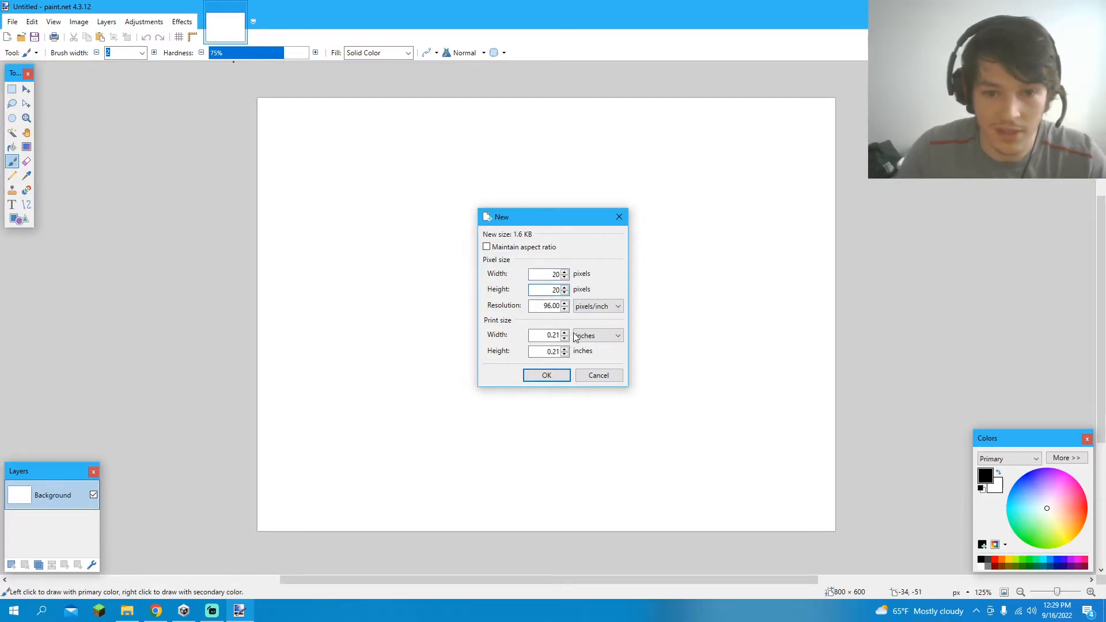
left_click(553, 379)
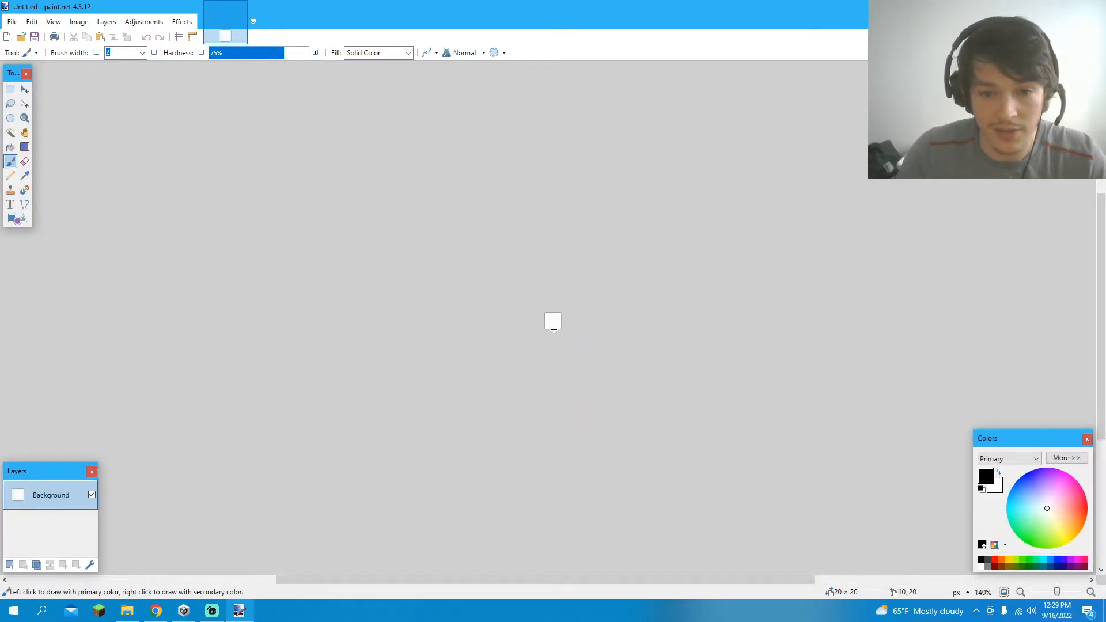
- Display the pixel grid over the new 20 × 20 canvas
scroll(555, 331, "up", 1, "ctrl")
scroll(557, 331, "up", 3)
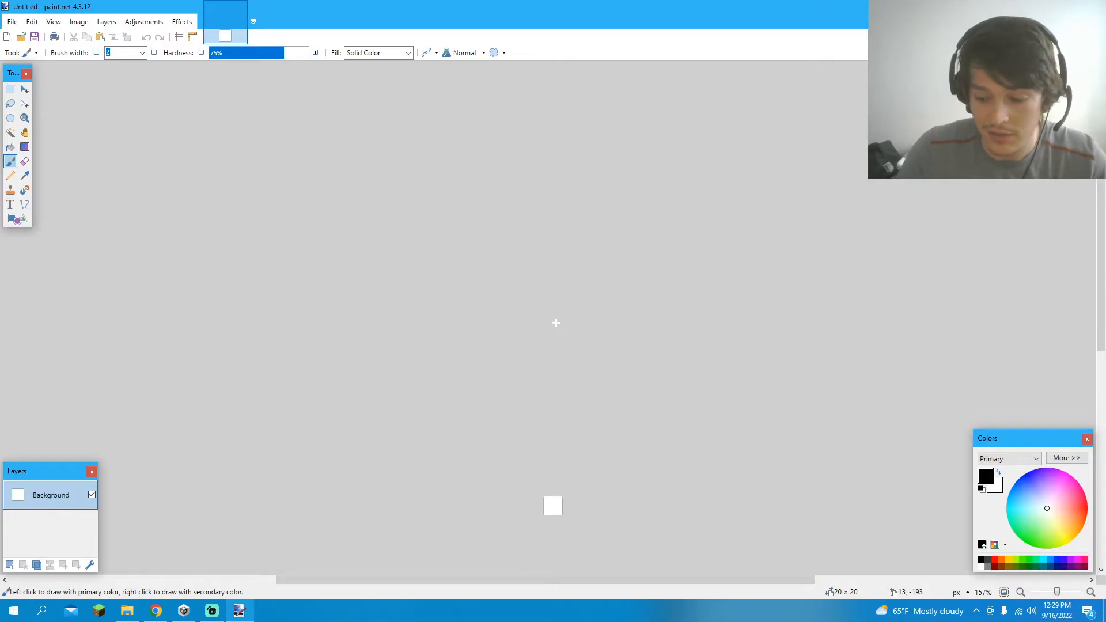
scroll(556, 323, "down", 3)
scroll(556, 325, "up", 1)
scroll(552, 352, "left", 1)
scroll(552, 356, "right", 1)
scroll(552, 372, "up", 6)
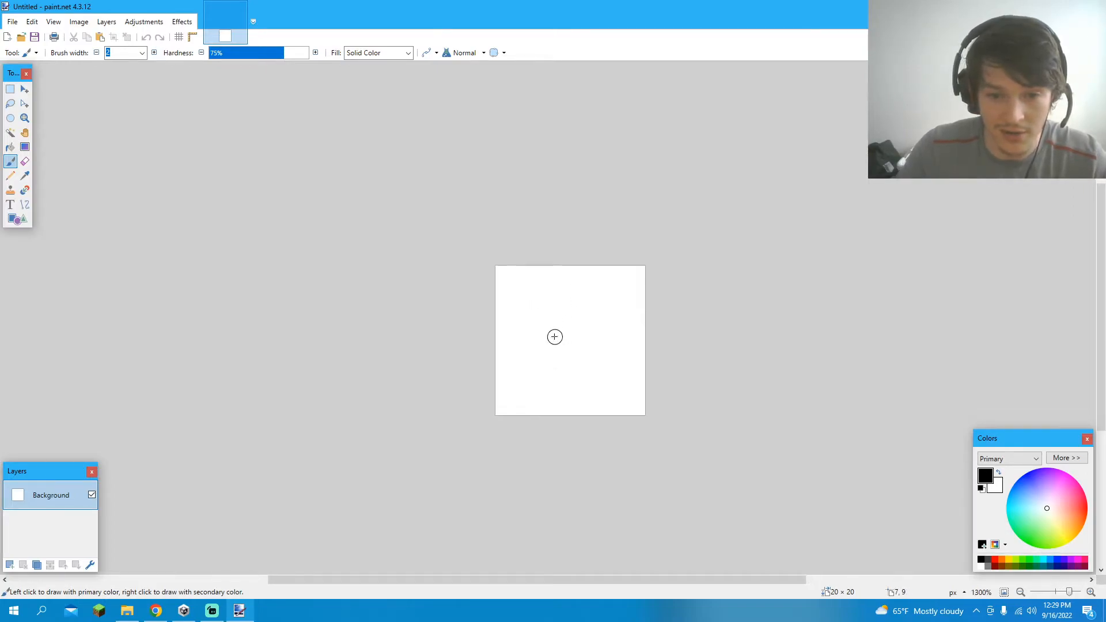
scroll(555, 337, "up", 4)
mouse_move(647, 380)
left_mouse_down()
mouse_move(559, 383)
mouse_move(604, 335)
mouse_move(622, 338)
mouse_move(598, 363)
left_mouse_up()
scroll(438, 177, "up", 1)
scroll(439, 184, "down", 1)
left_click_drag(591, 363, 610, 380)
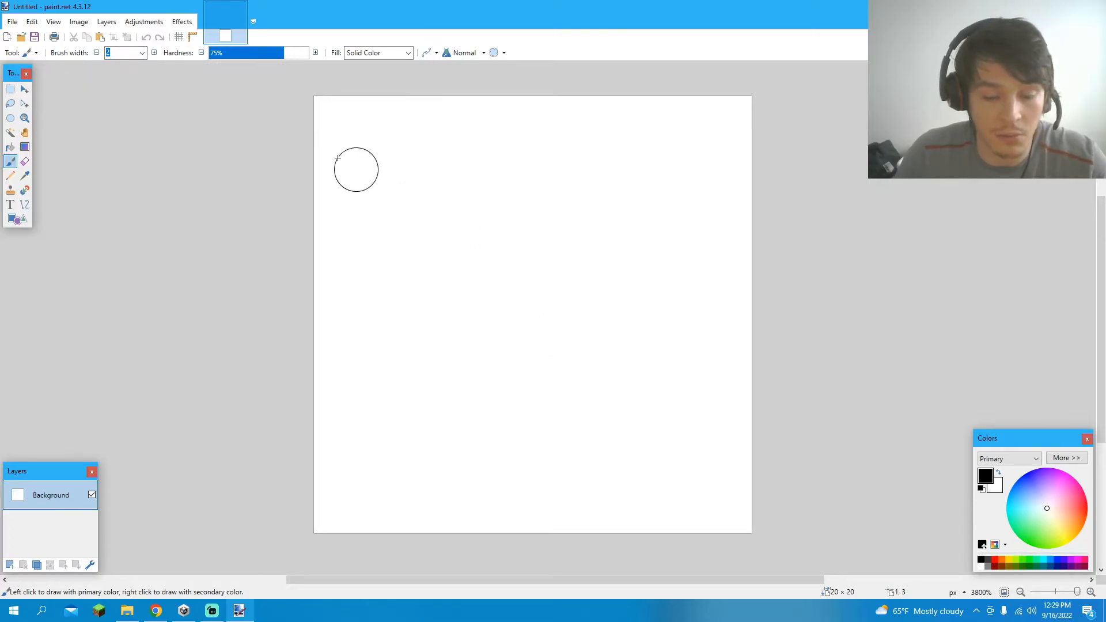
left_click(179, 38)
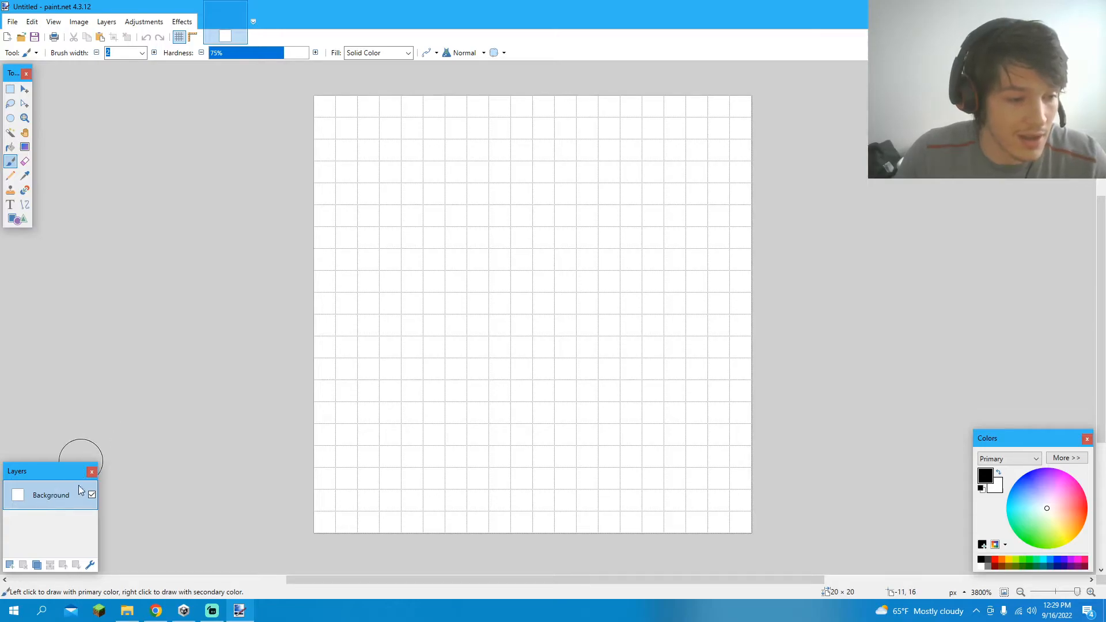
- Add a layer above Background and make it active after toggling Background's visibility off and on
left_click(9, 565)
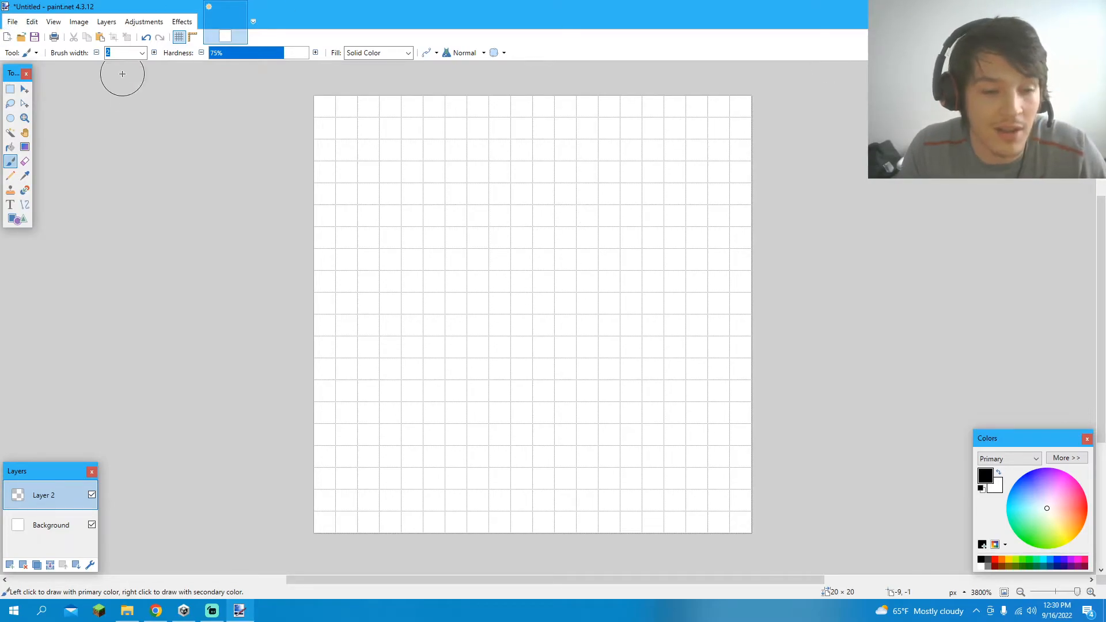
left_click(54, 525)
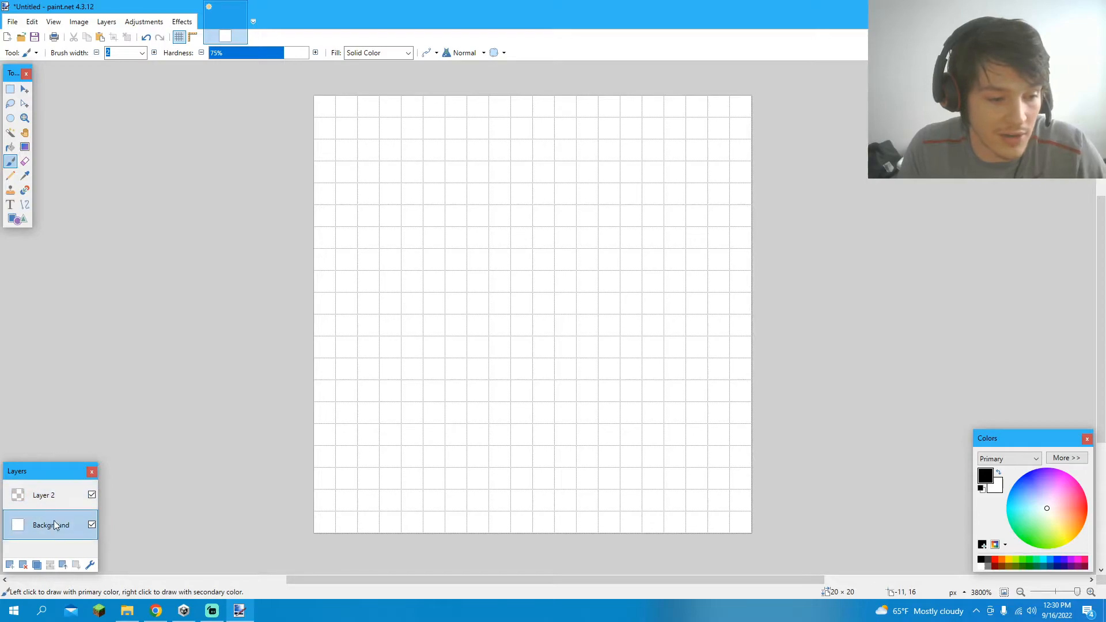
left_click(91, 525)
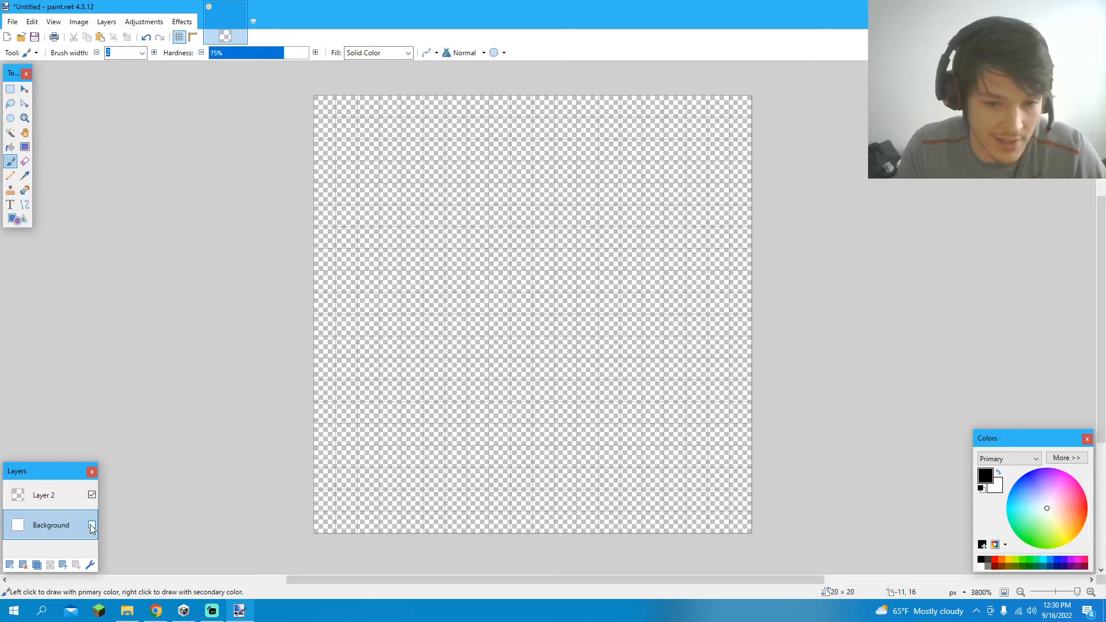
left_click(91, 525)
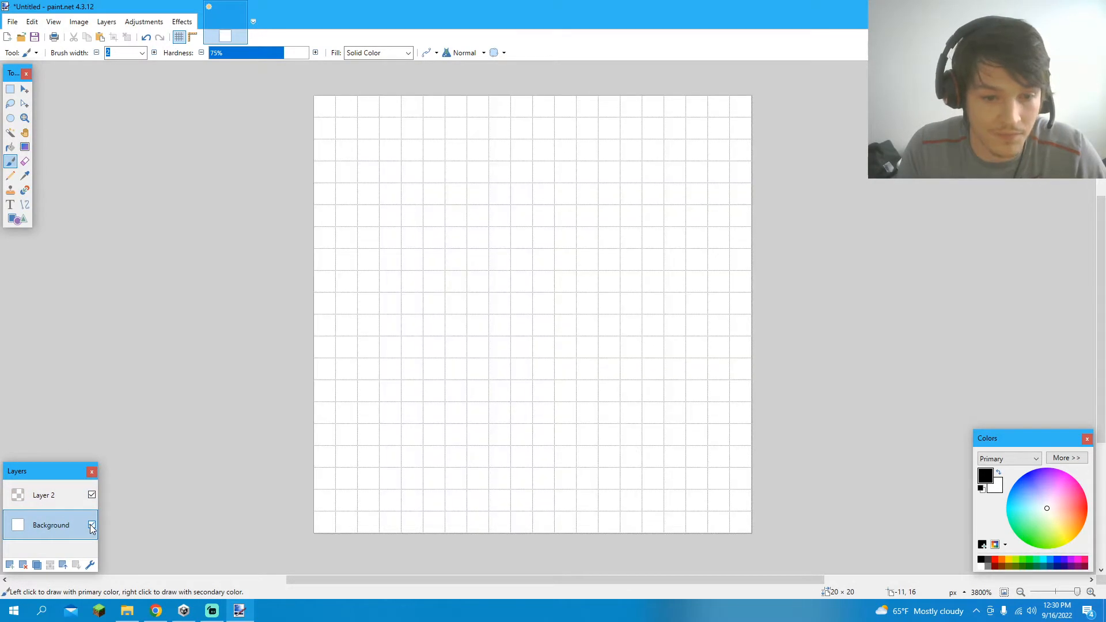
left_click(60, 505)
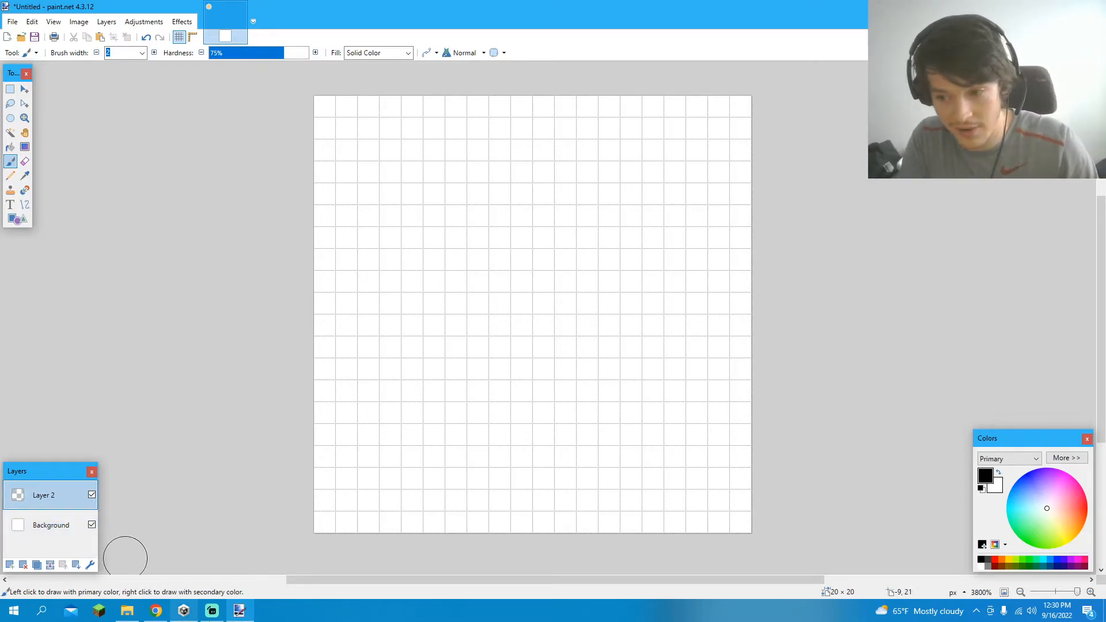
- Expand the color options and set the primary color to purple, hex A221FF
left_click(1065, 459)
left_click_drag(975, 411, 973, 369)
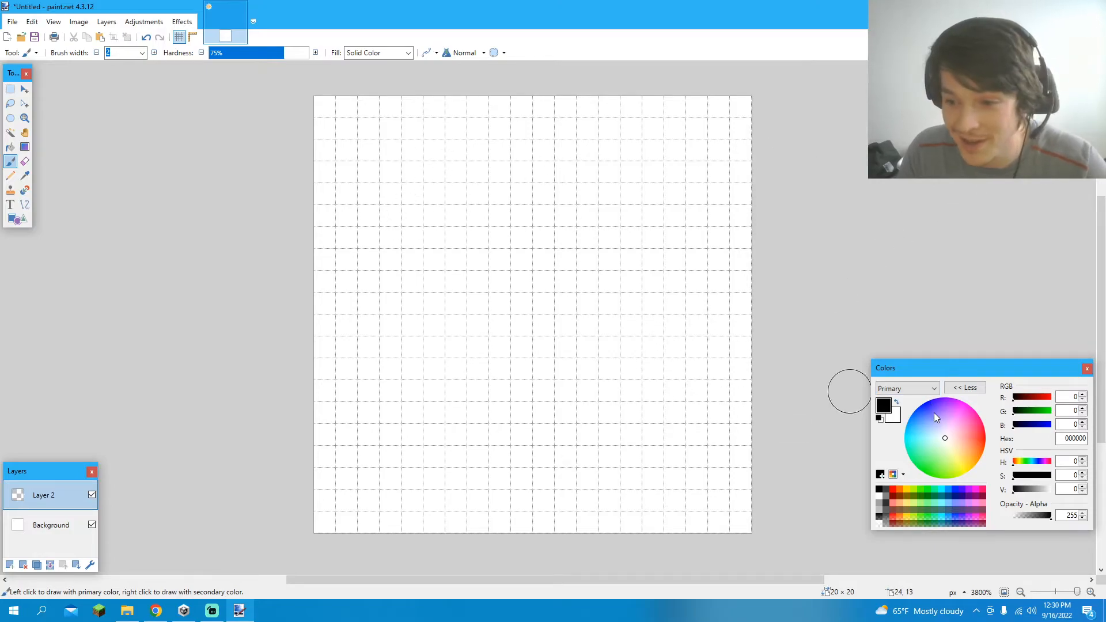
left_click_drag(947, 410, 949, 402)
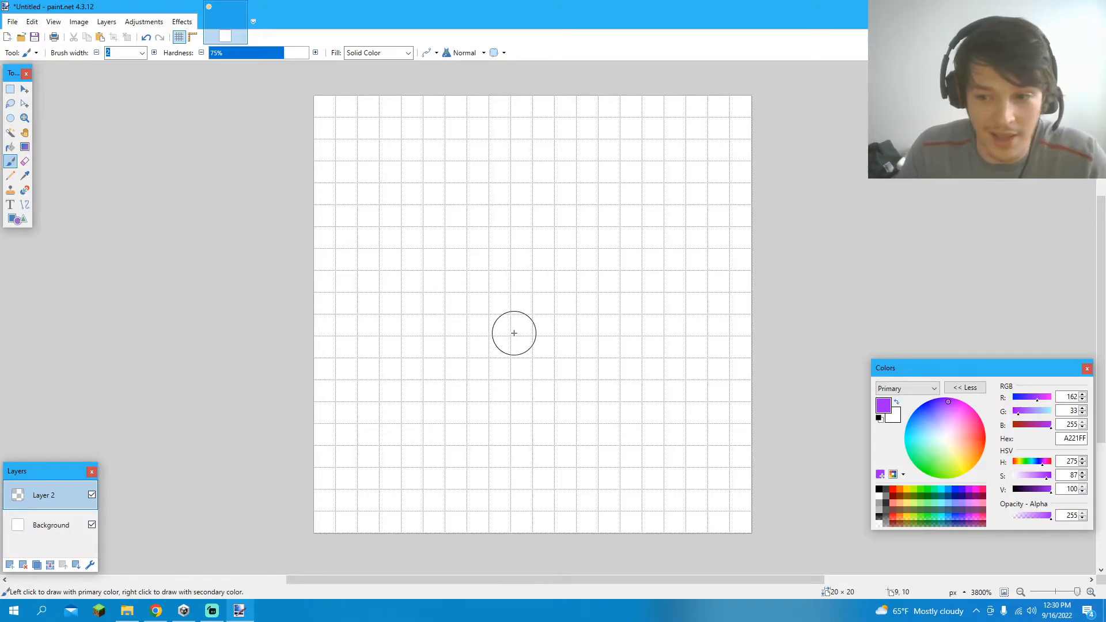
- Disable antialiasing for the brush, undoing the freehand test strokes painted before and after the change
mouse_move(497, 321)
left_mouse_down()
mouse_move(569, 214)
mouse_move(539, 149)
mouse_move(442, 146)
mouse_move(422, 231)
mouse_move(448, 272)
left_mouse_up()
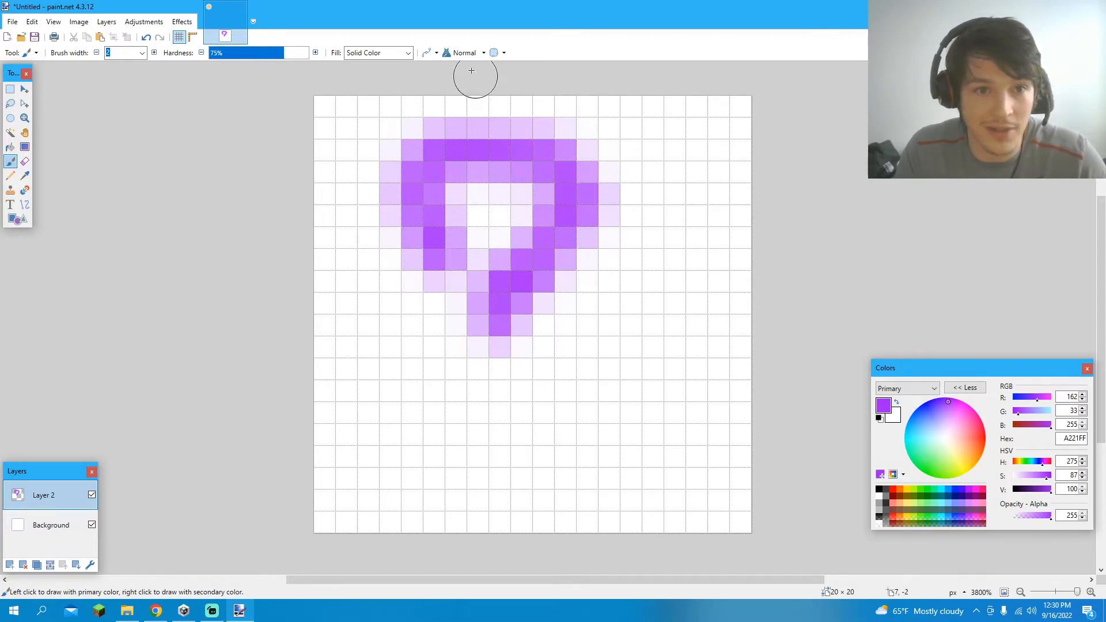
key("ctrl+z")
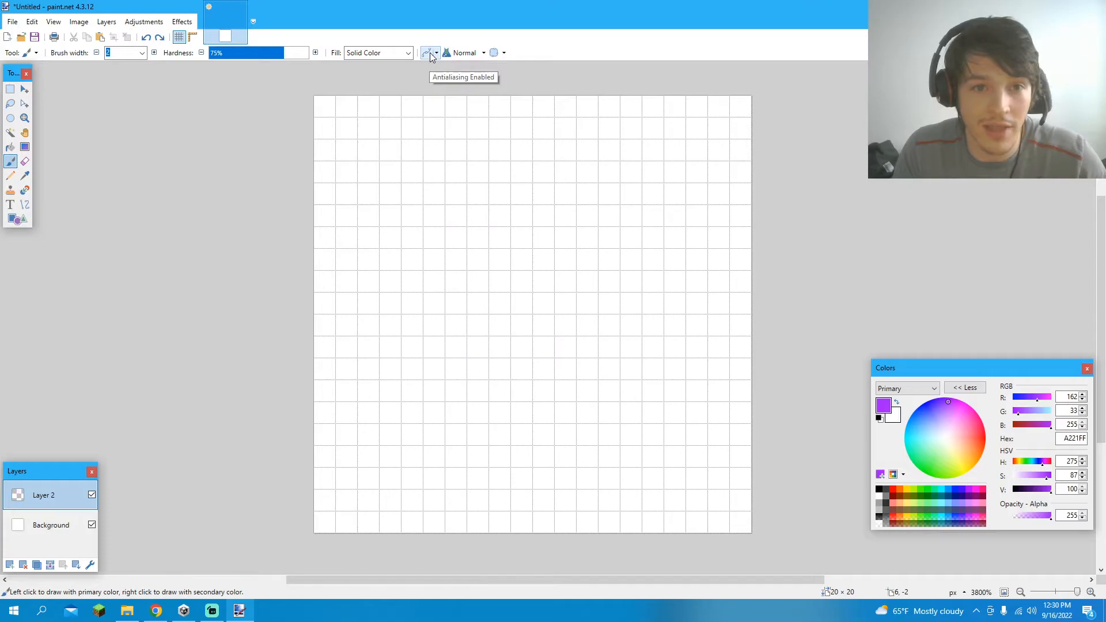
left_click(431, 53)
mouse_move(467, 380)
left_mouse_down()
mouse_move(497, 306)
mouse_move(541, 283)
mouse_move(606, 220)
mouse_move(590, 157)
mouse_move(526, 139)
mouse_move(460, 139)
mouse_move(422, 164)
mouse_move(399, 255)
mouse_move(389, 346)
mouse_move(428, 452)
mouse_move(558, 409)
left_mouse_up()
key("ctrl+z")
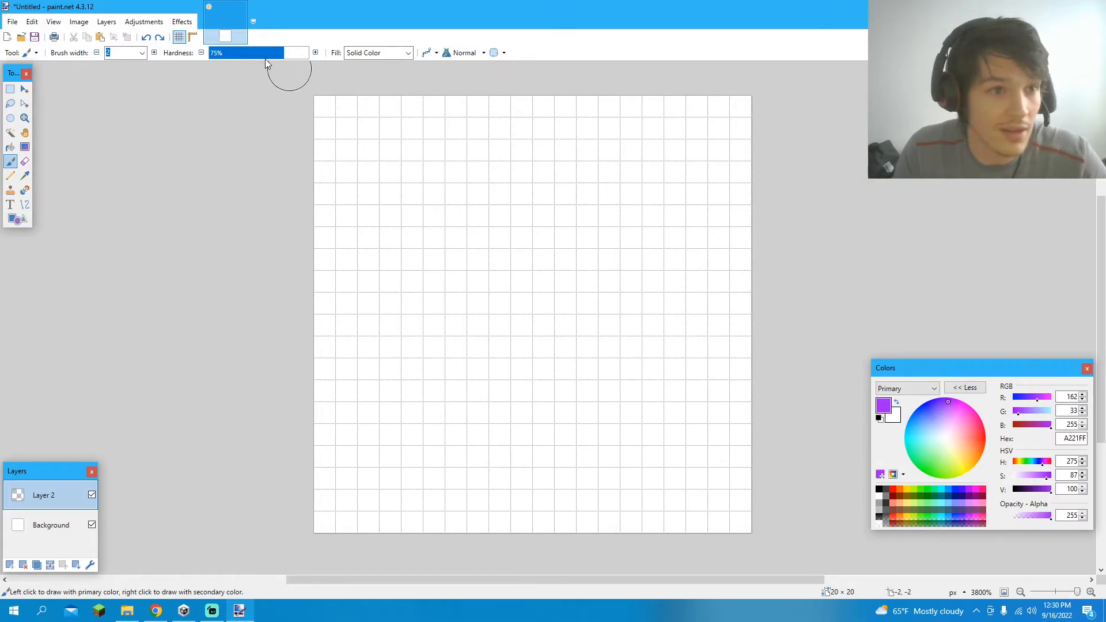
- Set the brush width to 1, then paint a test stroke and undo it
type("1")
mouse_move(524, 369)
left_mouse_down()
mouse_move(521, 287)
mouse_move(570, 262)
mouse_move(576, 314)
mouse_move(638, 257)
left_mouse_up()
key("ctrl+z")
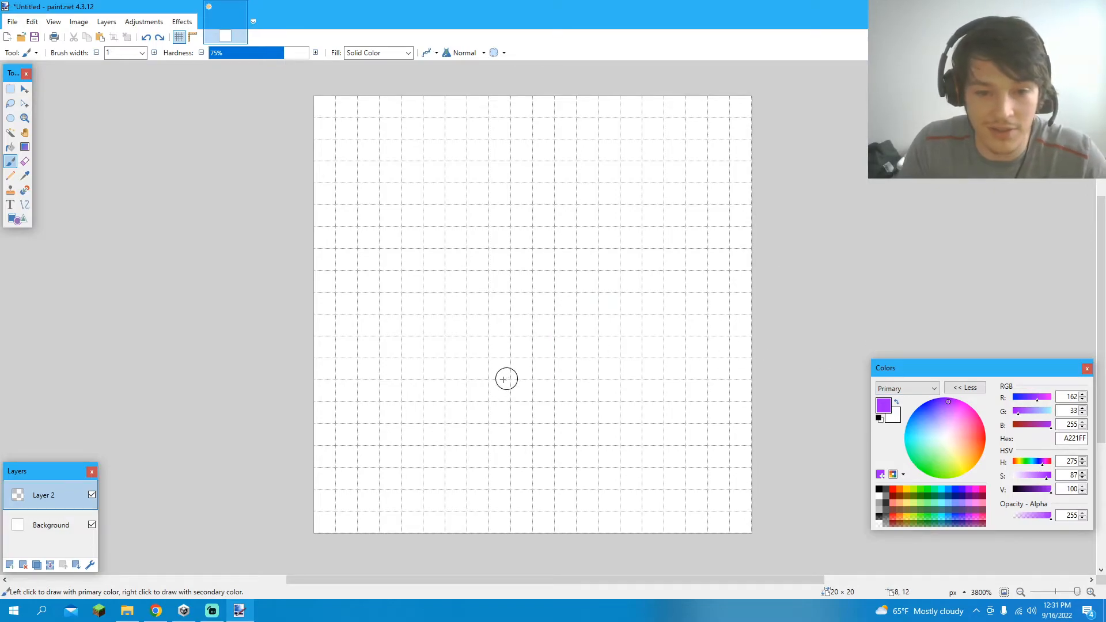
- Show the rulers and paint a solid purple block 5 pixels wide and 7 pixels tall near the canvas center
left_click_drag(506, 382, 503, 254)
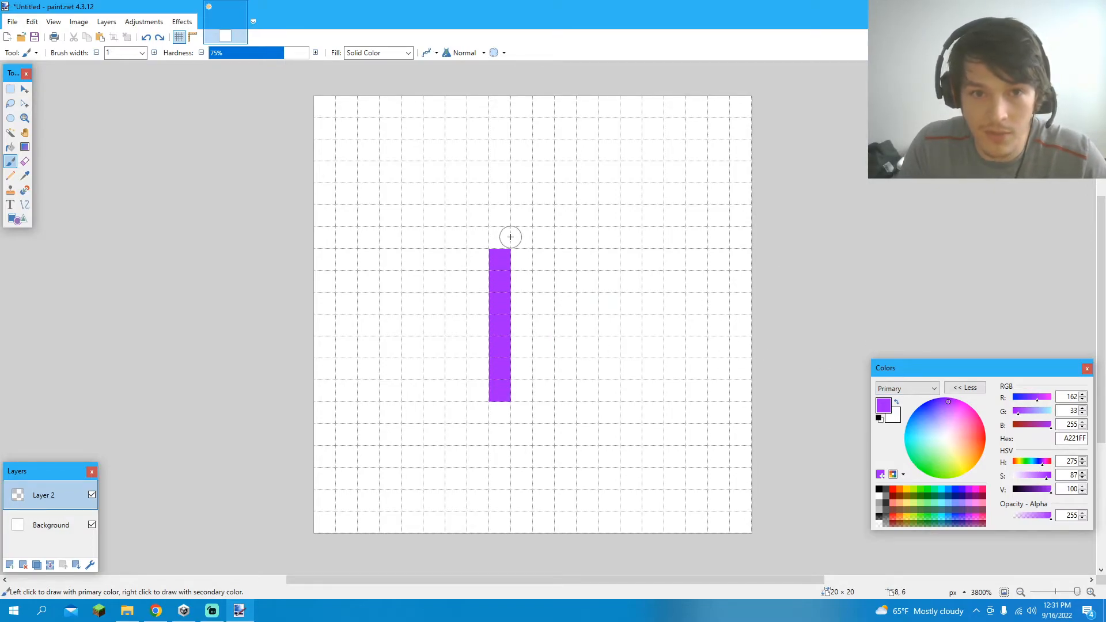
left_click(193, 37)
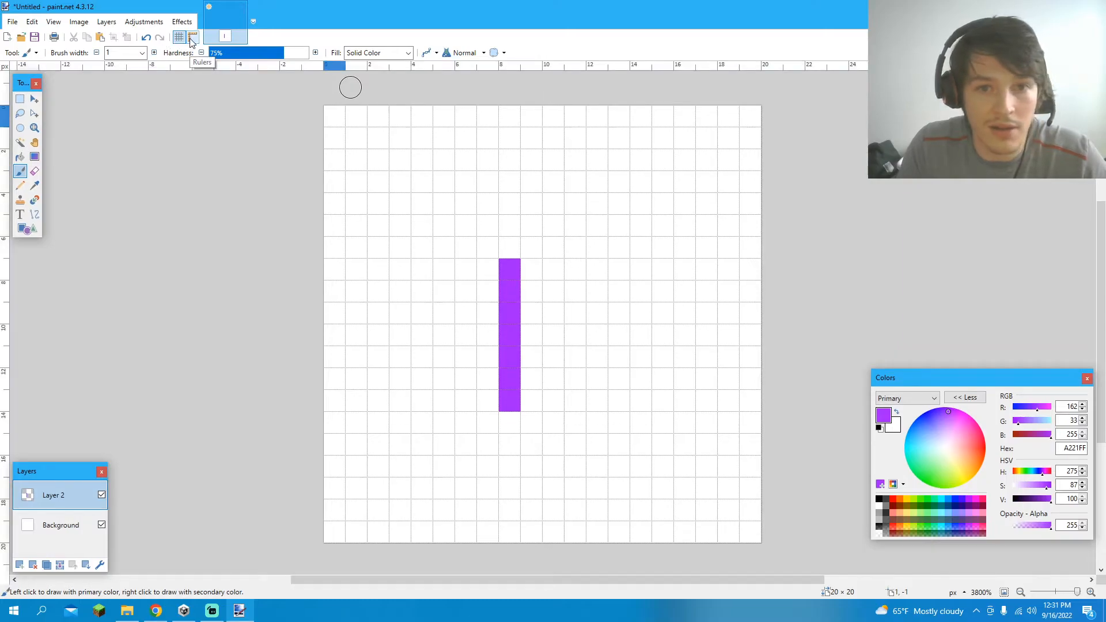
mouse_move(527, 269)
left_mouse_down()
mouse_move(597, 273)
mouse_move(582, 387)
mouse_move(535, 395)
mouse_move(521, 363)
mouse_move(541, 300)
mouse_move(562, 359)
mouse_move(597, 393)
mouse_move(580, 345)
mouse_move(552, 375)
mouse_move(546, 358)
mouse_move(530, 290)
mouse_move(576, 291)
left_mouse_up()
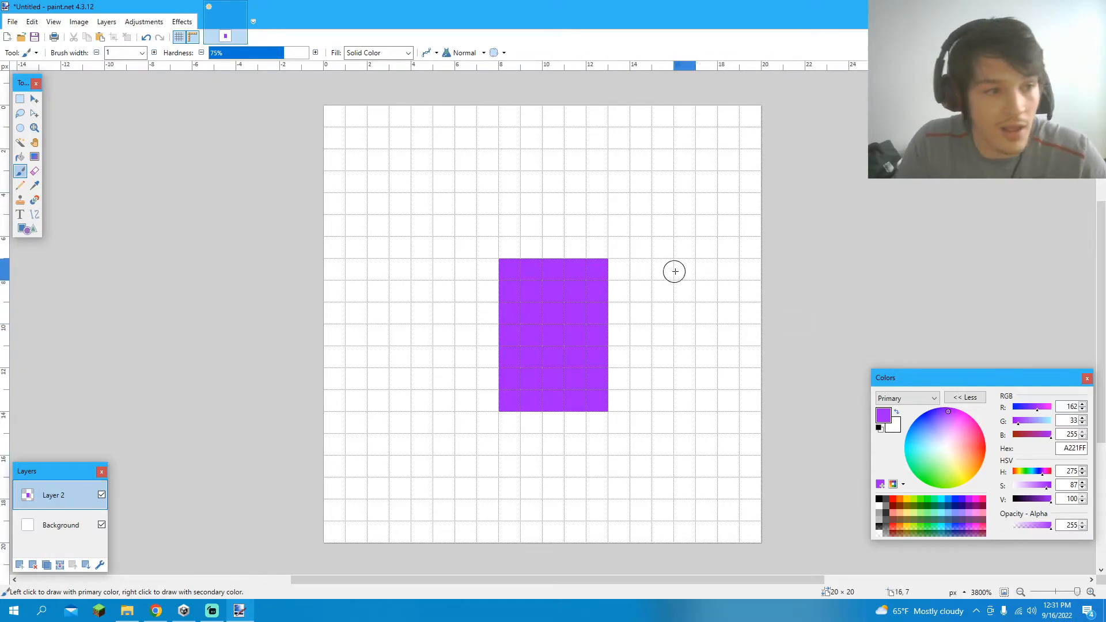
- Erase the rightmost pixel column of the purple block with the Eraser
left_click(35, 171)
left_click_drag(595, 266, 597, 404)
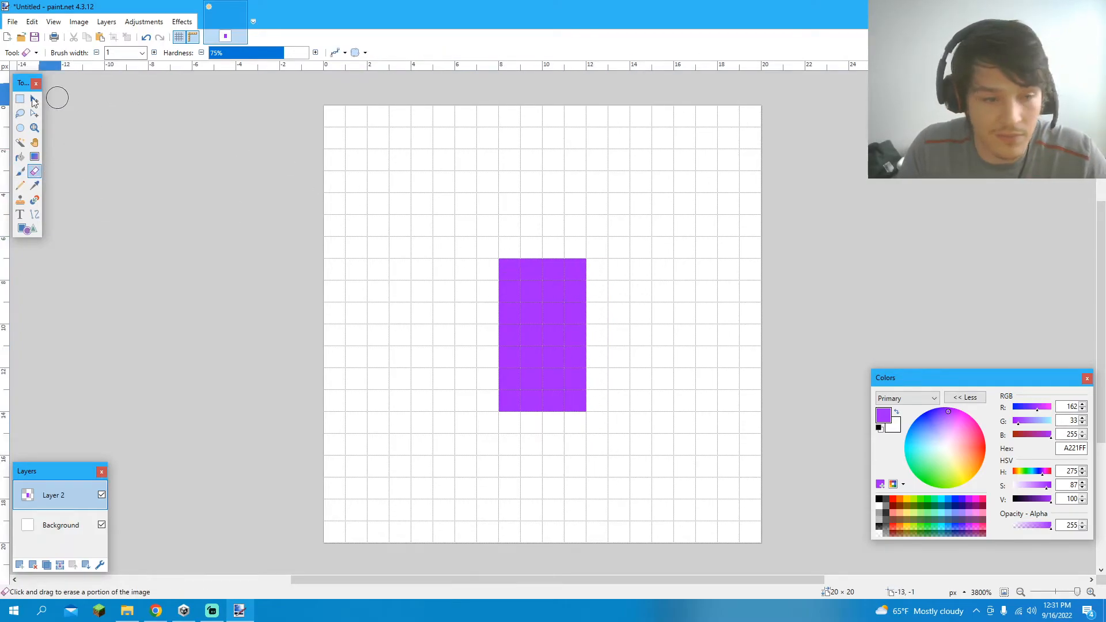
- Paint two purple arms, each 4 pixels long, outward from the purple block's uppermost row with the Paintbrush
left_click(20, 171)
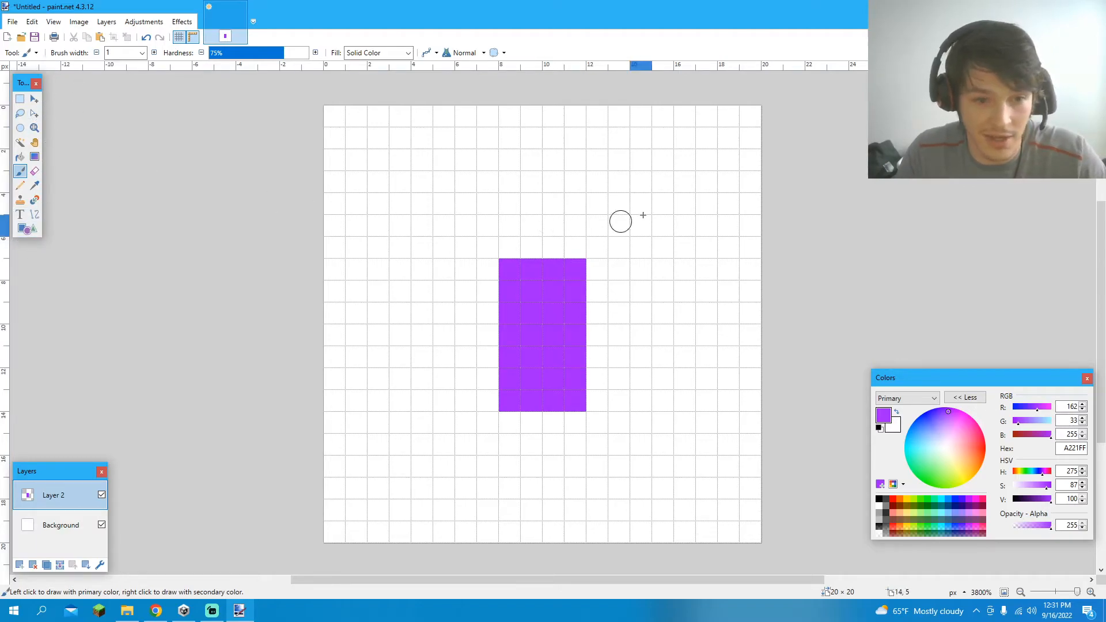
left_click_drag(599, 269, 671, 268)
left_click_drag(489, 264, 413, 270)
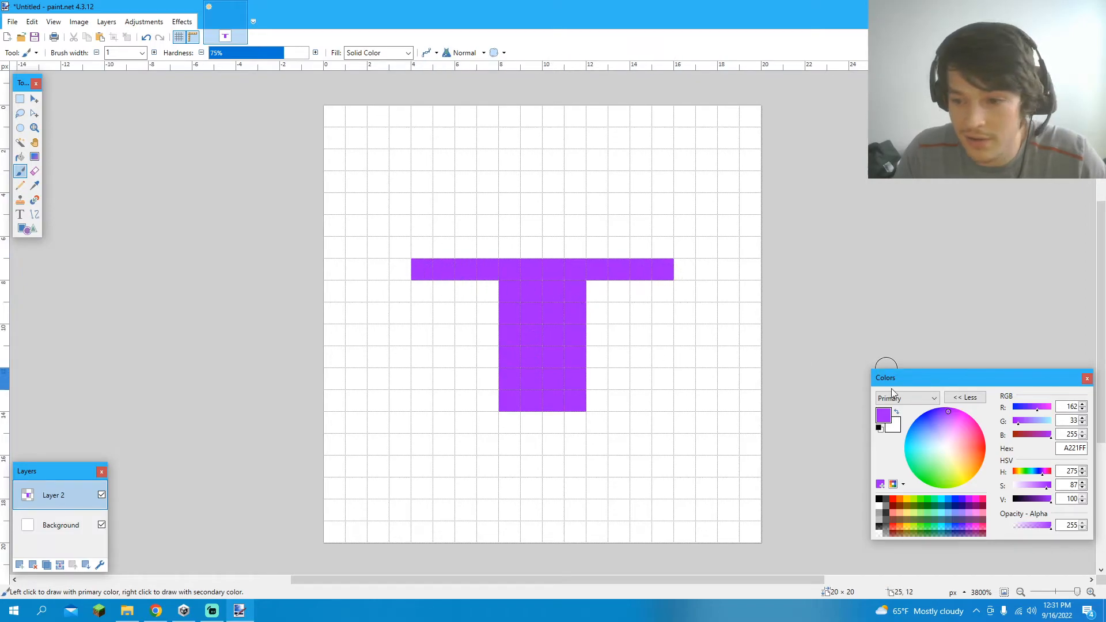
- Paint a 2 × 2 pixel peach (FFB27F) block centered directly above the purple torso for the neck and chin
left_click(902, 514)
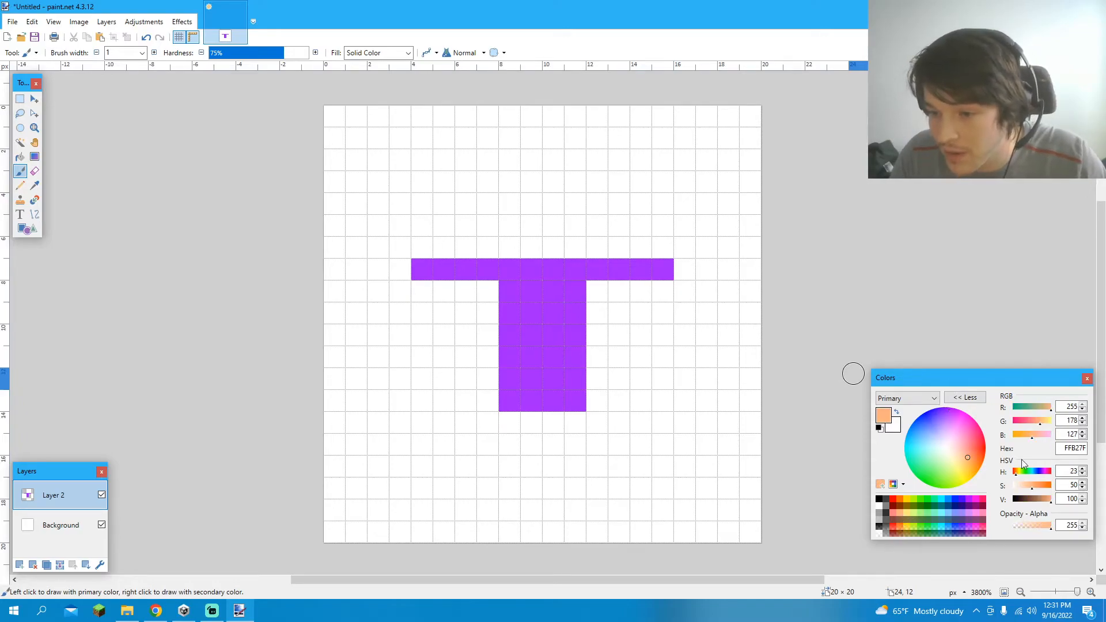
left_click(532, 248)
left_click(552, 225)
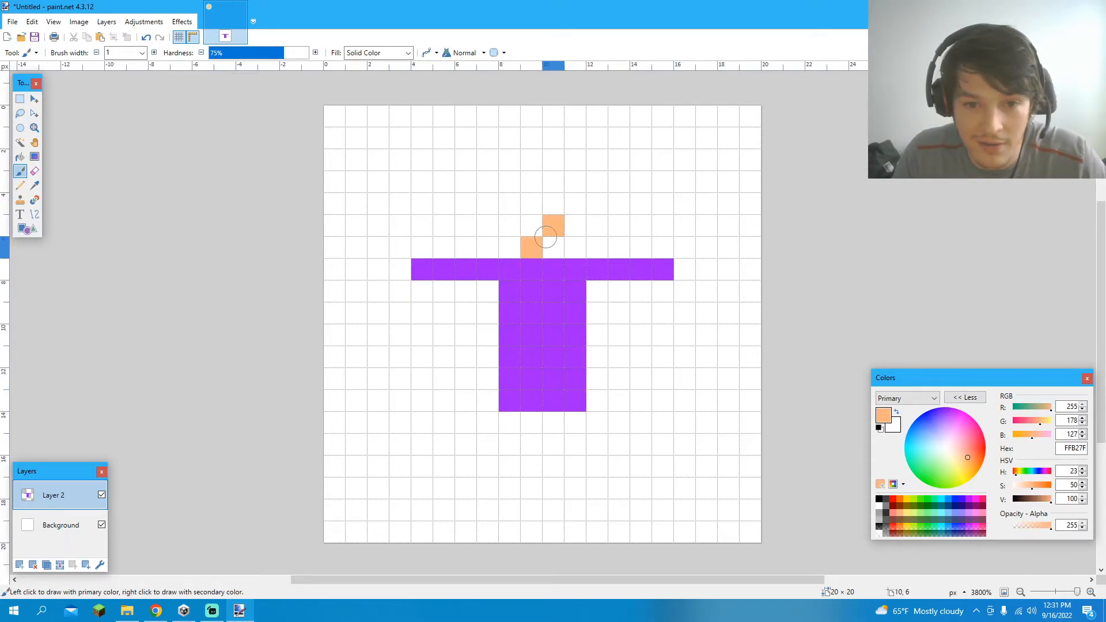
left_click(531, 225)
left_click(554, 248)
- Complete the peach head as a solid 4 × 4 pixel square above the neck
left_click(509, 225)
left_click(509, 204)
left_click(513, 180)
left_click(514, 166)
left_click(535, 166)
left_click(555, 165)
left_click(573, 183)
left_click(575, 204)
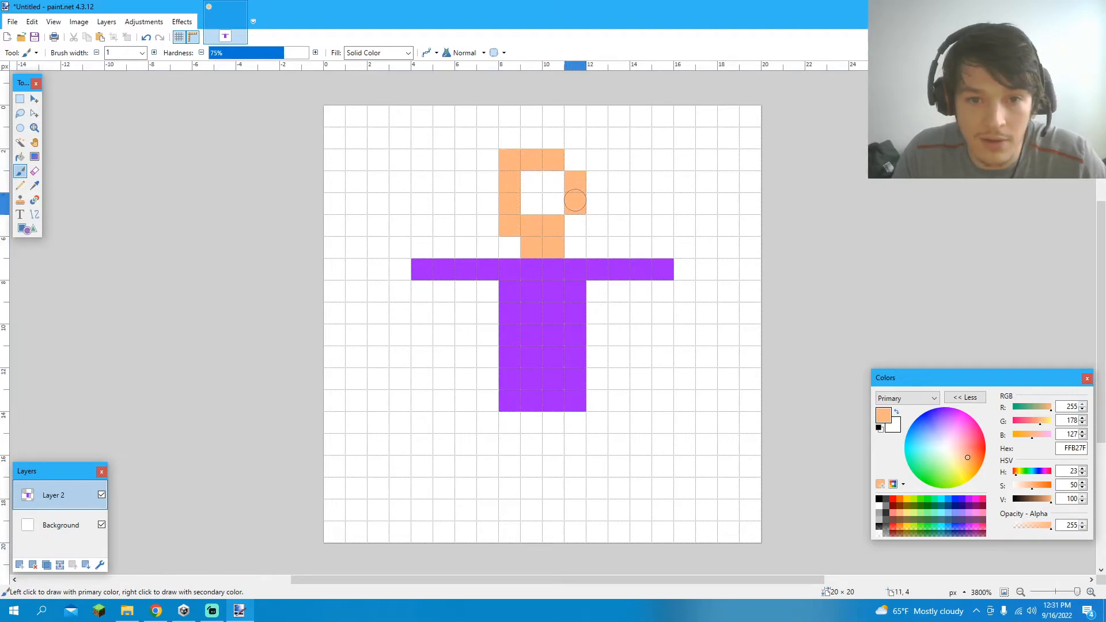
left_click(576, 160)
left_click(554, 182)
left_click(554, 204)
left_click(532, 182)
left_click(532, 204)
left_click(576, 226)
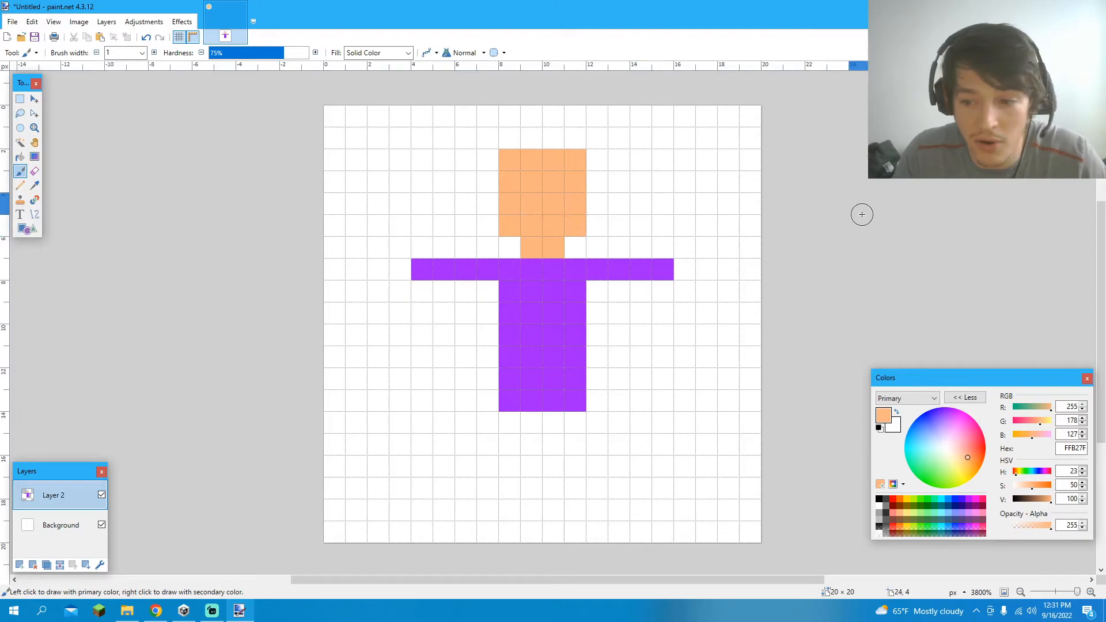
- Paint a 2-pixel-wide black mouth on the head's lowest row and one black eye pixel at each side of its second row
left_click(879, 499)
left_click(552, 226)
left_click(532, 226)
left_click(510, 182)
left_click(576, 182)
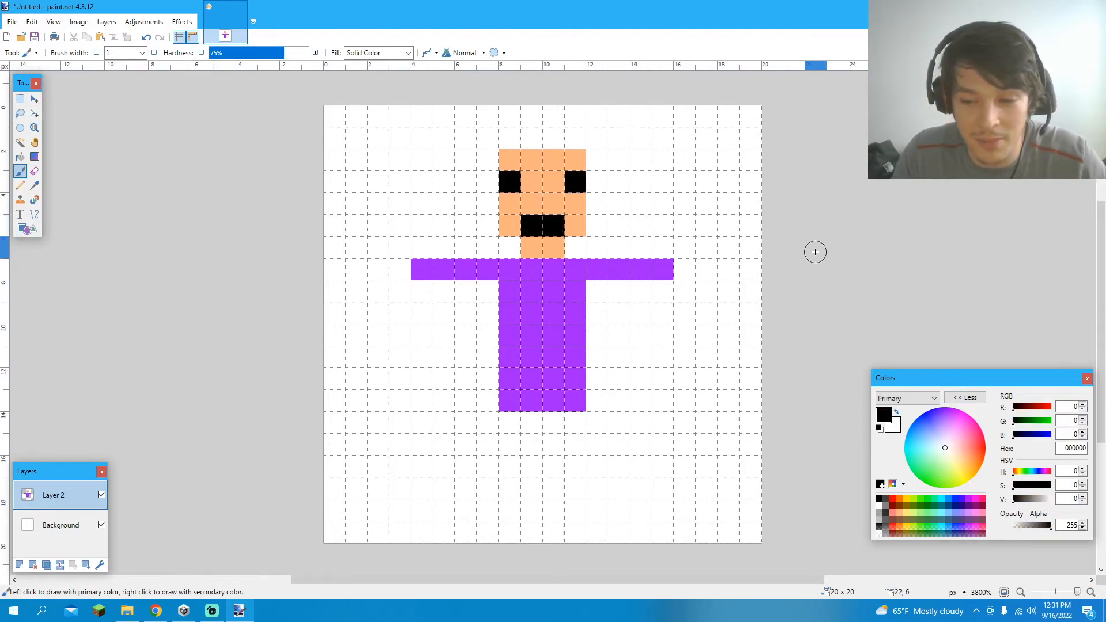
- Add a one-pixel peach (FFB27F) hand at the end of each arm
left_click(901, 514)
left_click(685, 269)
left_click(401, 269)
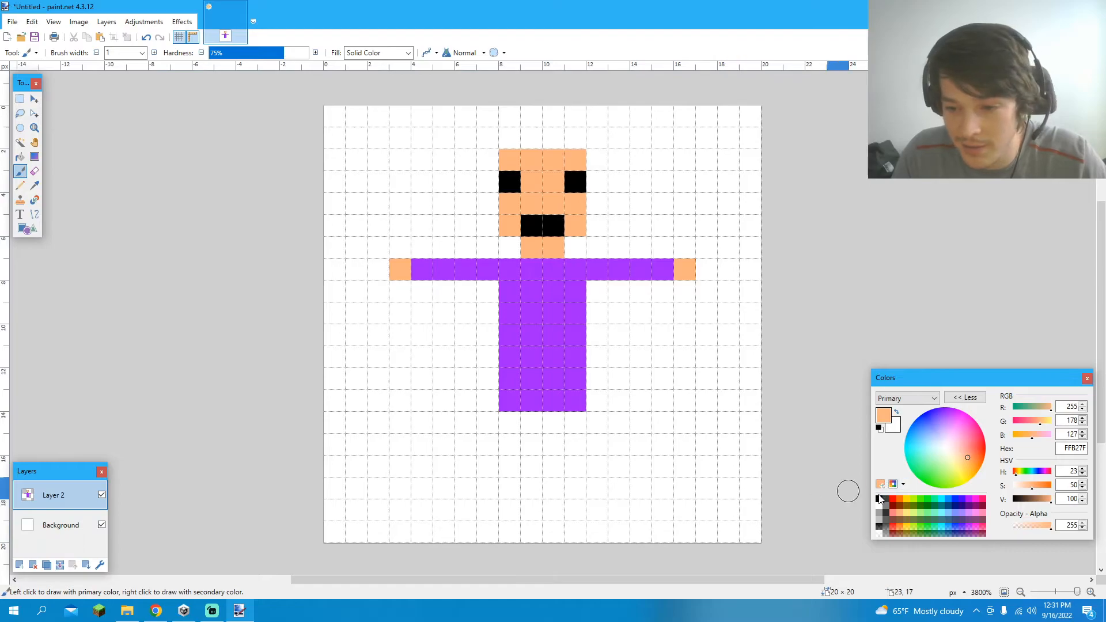
- Paint one black shoe pixel below each side of the torso on the canvas's lowest row
left_click(881, 499)
left_click(509, 532)
left_click(575, 531)
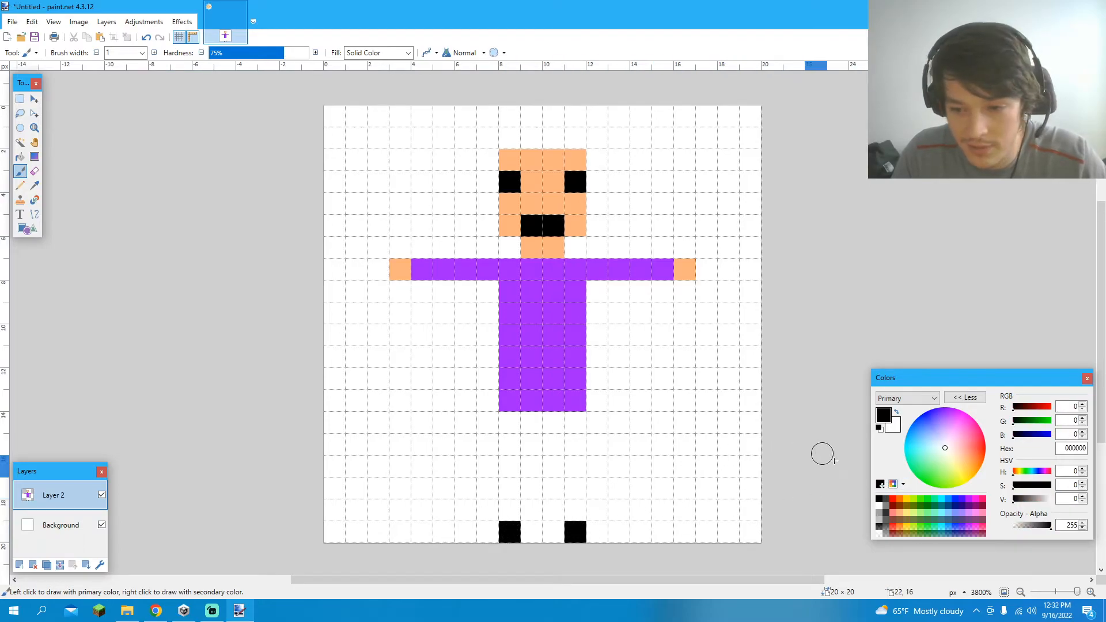
- Paint blue (0026FF) trousers with a one-pixel-high waist and one-pixel-wide legs down to the shoes, undoing the extra second waist row
left_click(956, 505)
mouse_move(575, 510)
left_mouse_down()
mouse_move(573, 425)
mouse_move(541, 422)
mouse_move(515, 423)
mouse_move(510, 511)
mouse_move(511, 421)
mouse_move(562, 441)
left_mouse_up()
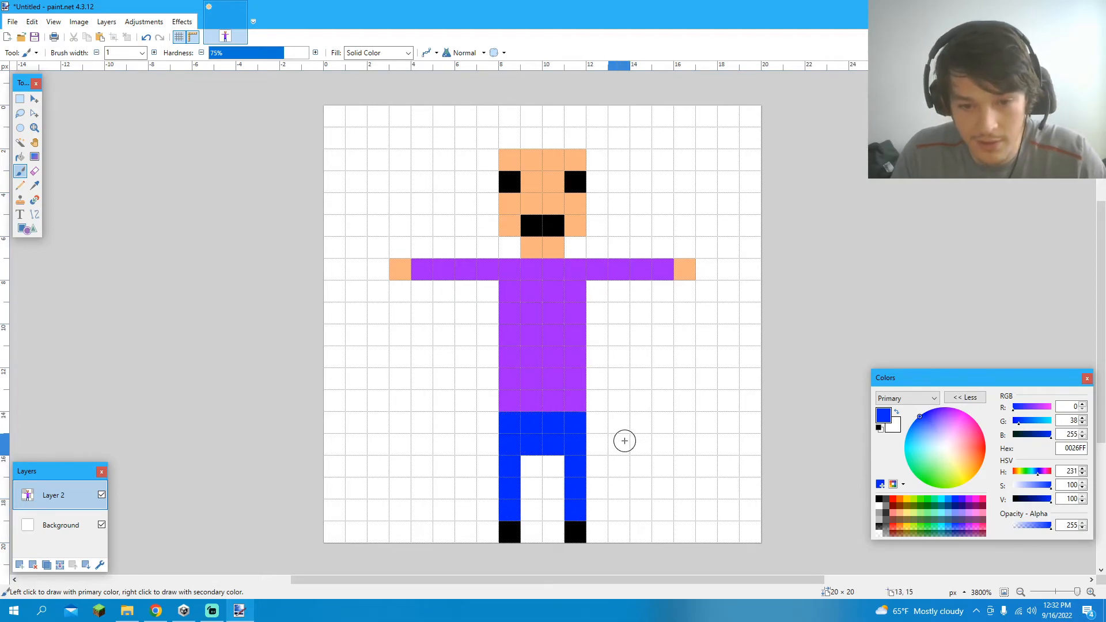
key("ctrl+z")
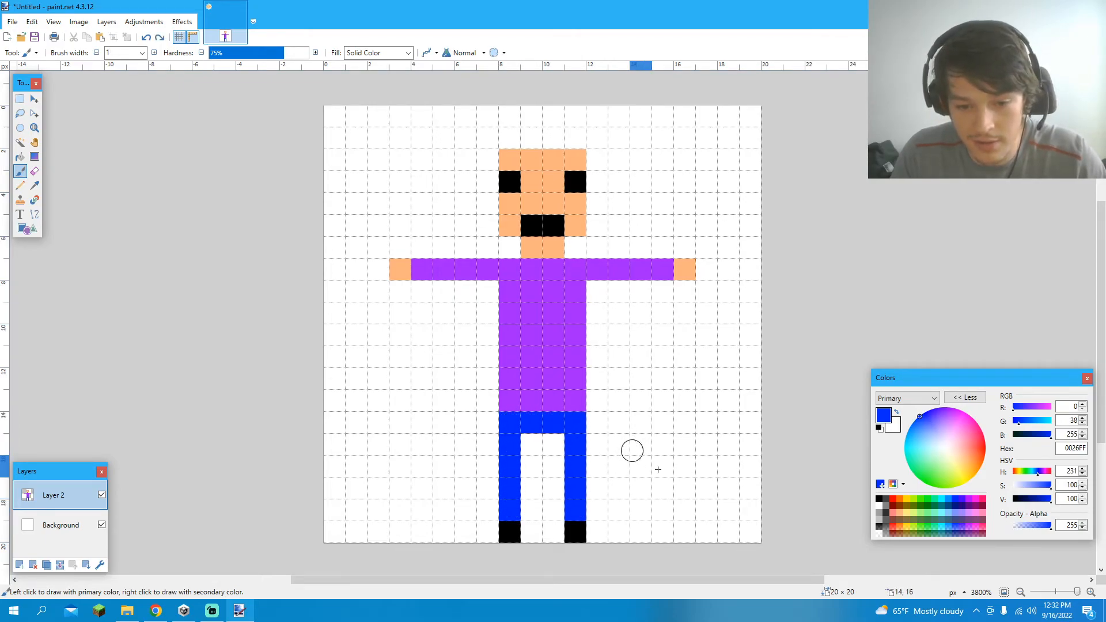
- Extend each shoe outward by one black pixel
left_click(882, 506)
left_click(597, 532)
left_click(488, 532)
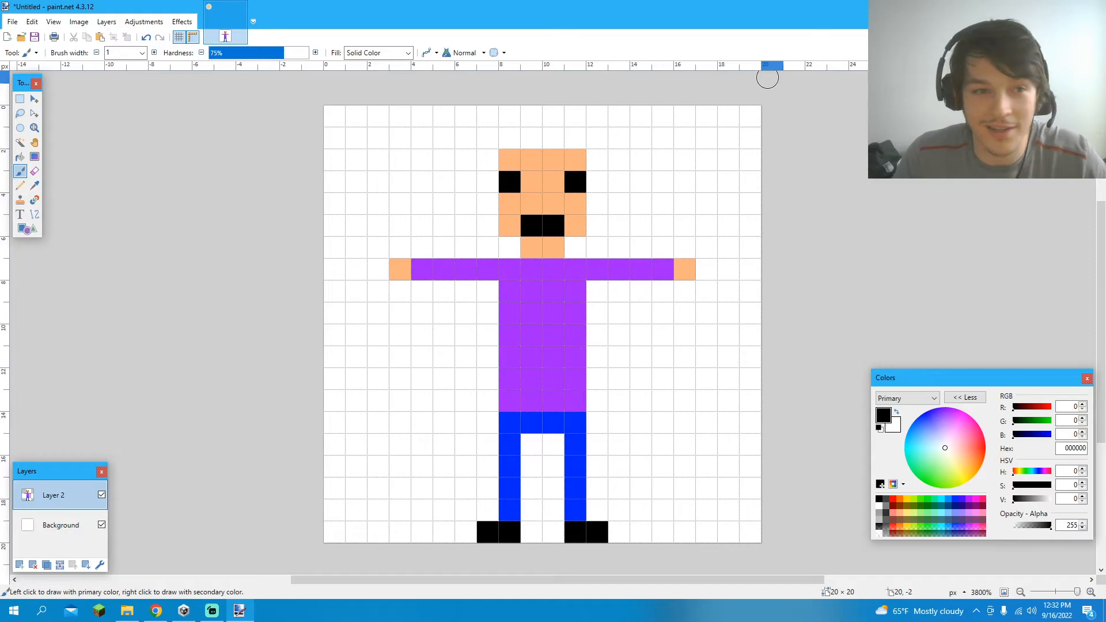
- Turn off the pixel grid to show the finished character without grid lines
left_click(179, 37)
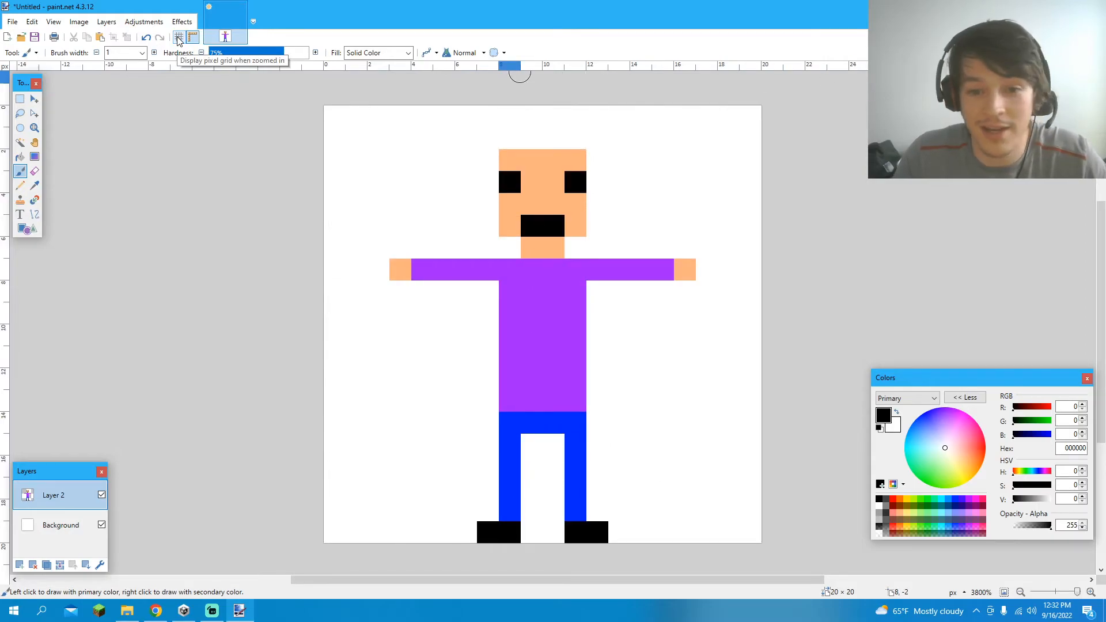
left_click(179, 37)
left_click(179, 37)
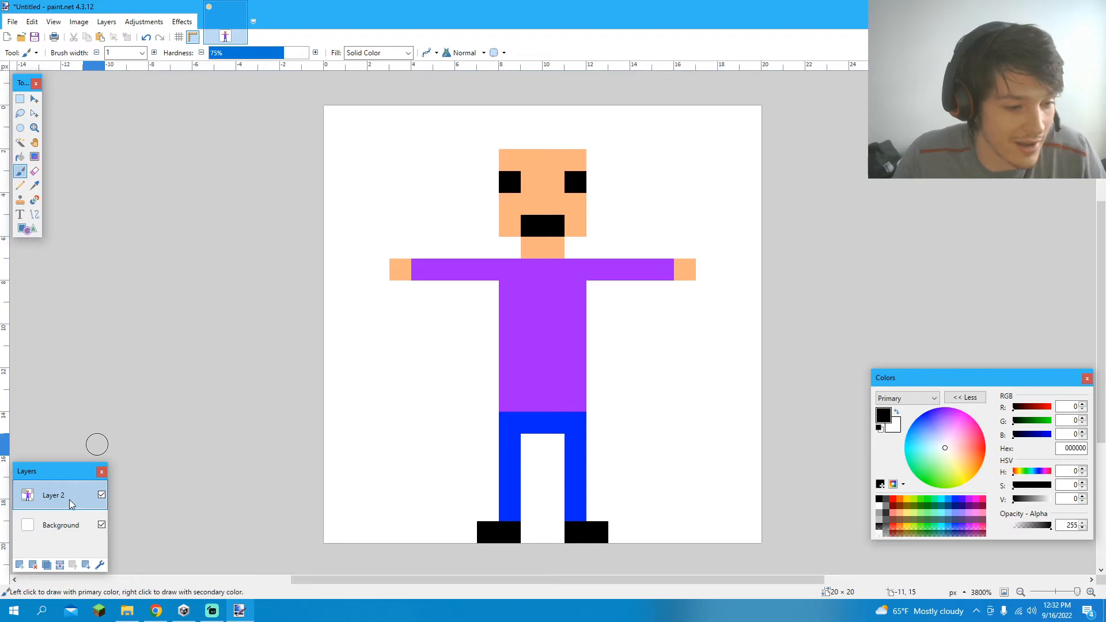
left_click(12, 22)
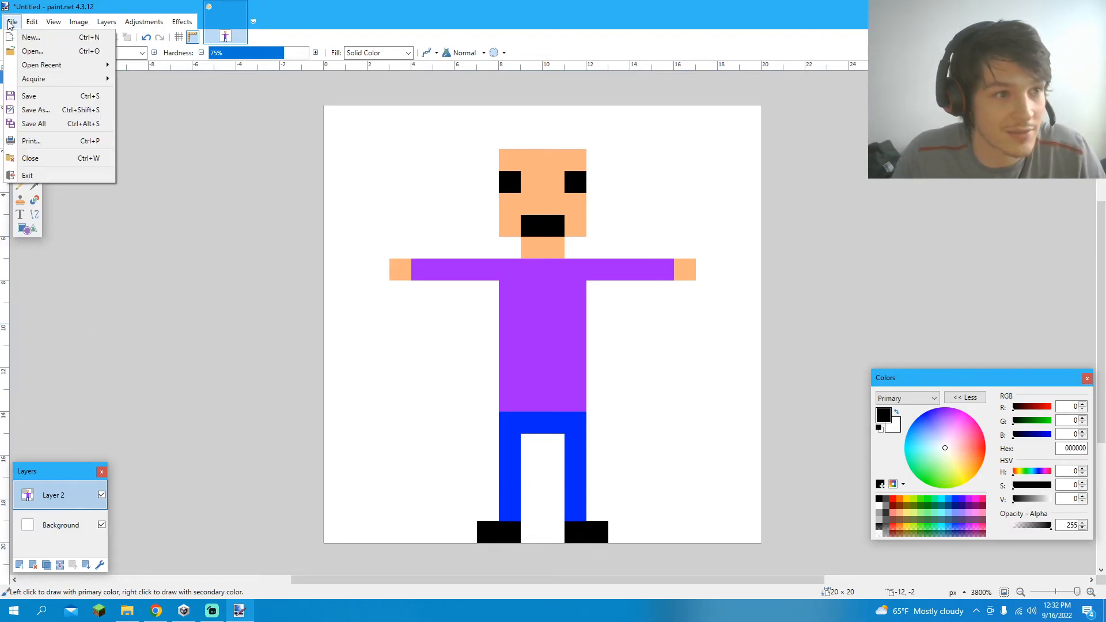
left_click(35, 110)
left_click(160, 267)
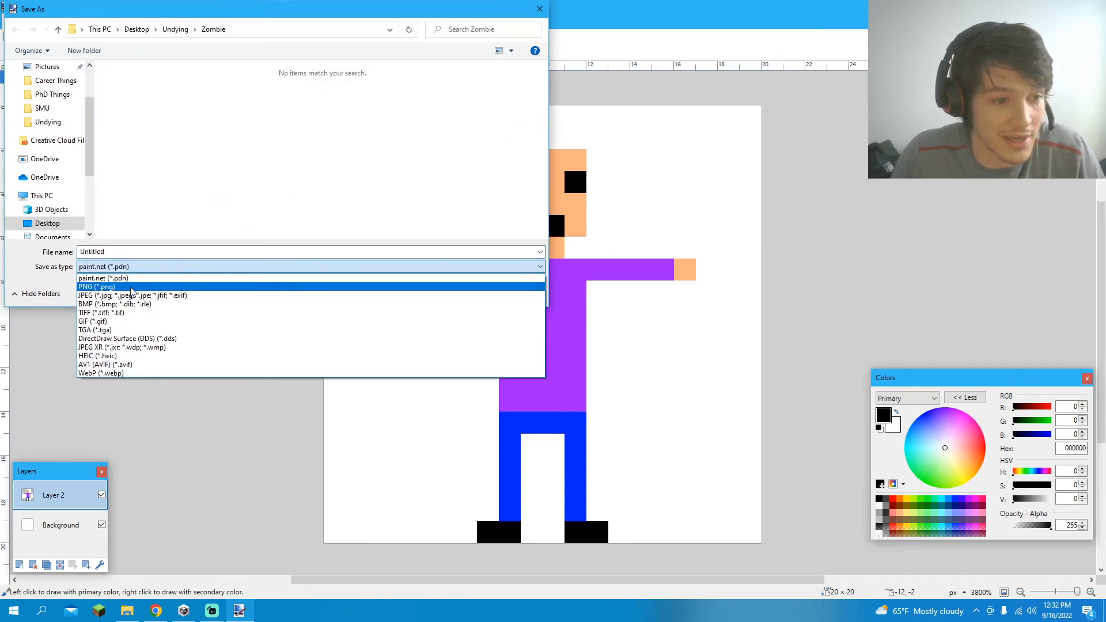
left_click(132, 287)
left_click(127, 267)
left_click(117, 295)
left_click(124, 267)
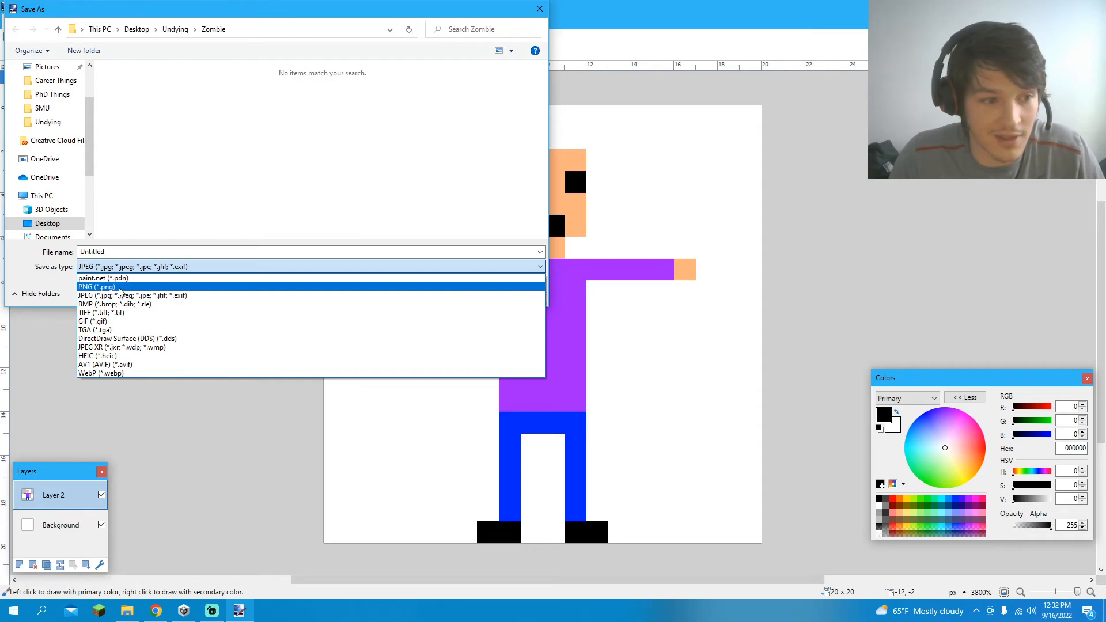
left_click(539, 7)
left_click(539, 7)
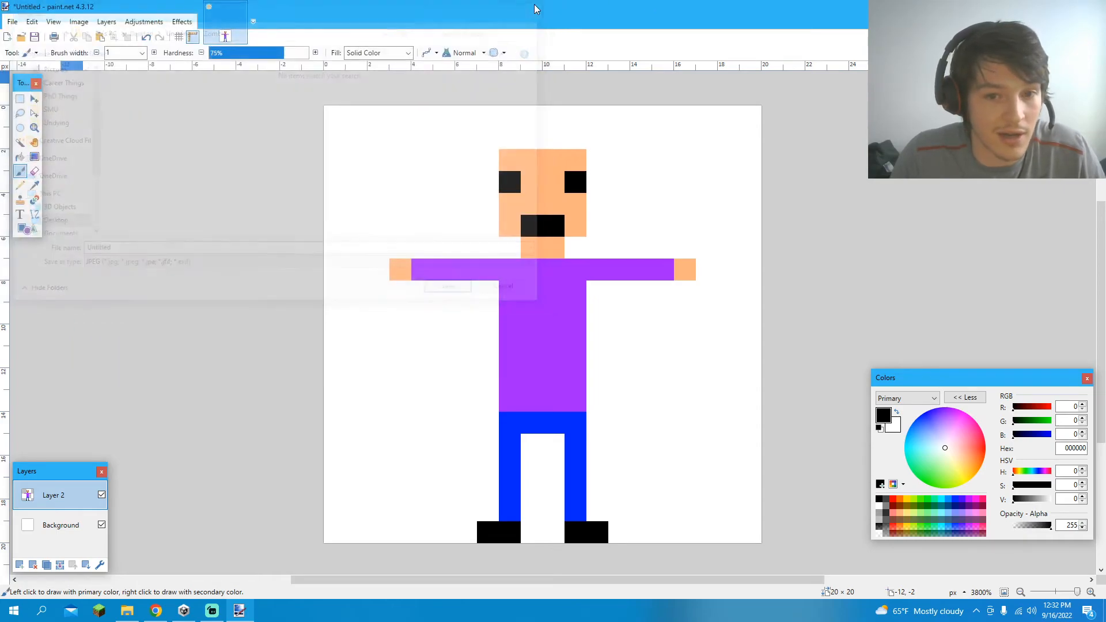
- Hide the Background layer and make Layer 2 the active layer again
left_click(72, 536)
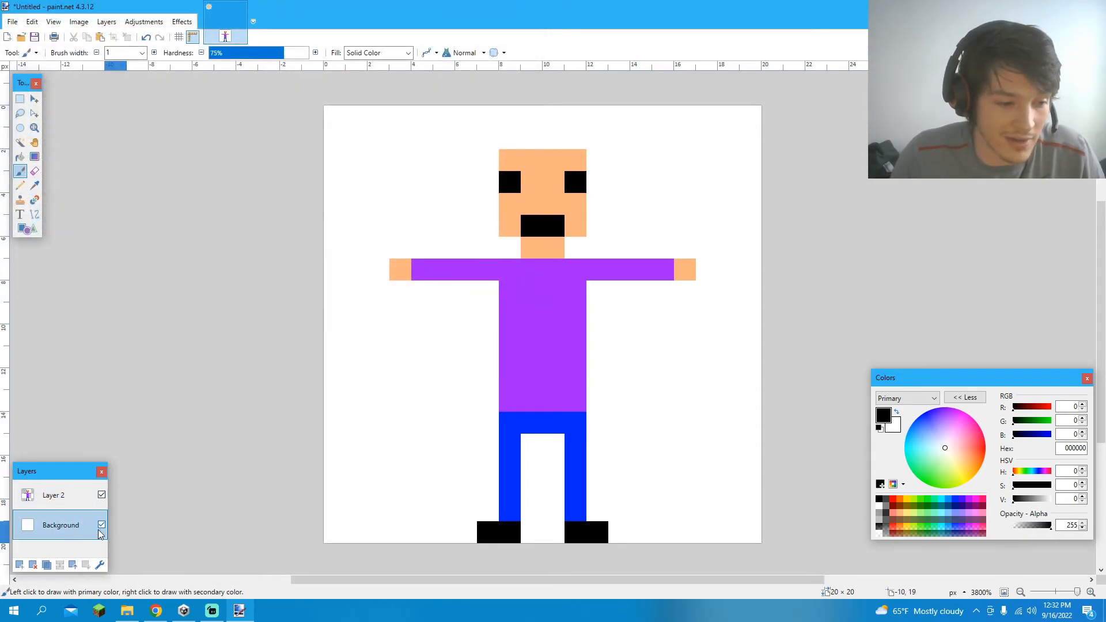
left_click(102, 525)
left_click(54, 496)
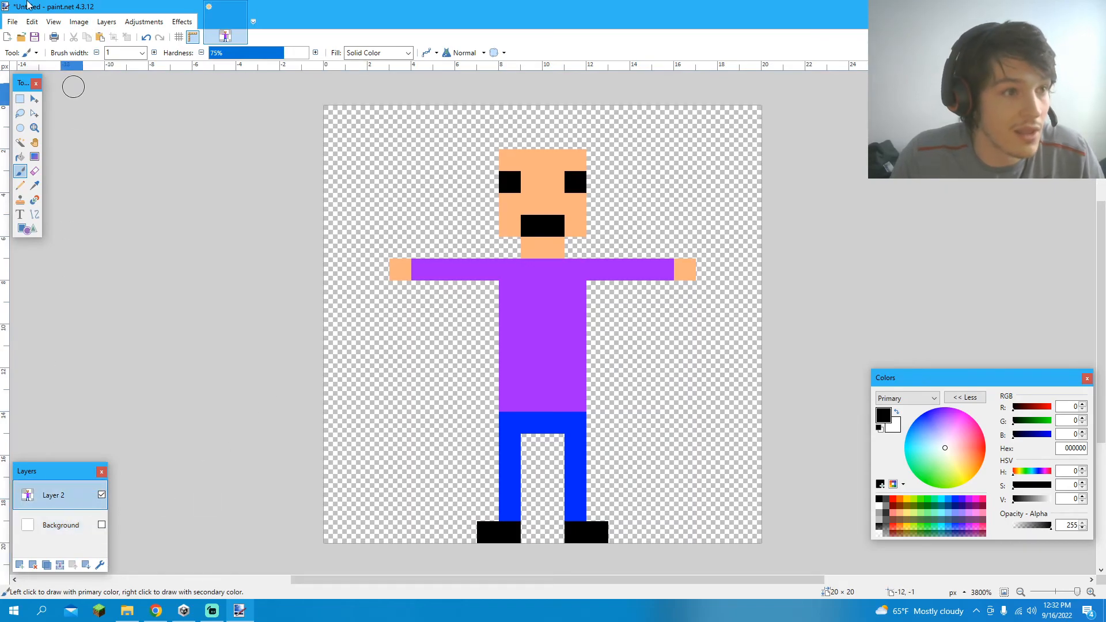
- Save a copy of the image in the Zombie folder under the file name Greg PNG, in PNG format
left_click(13, 22)
left_click(34, 112)
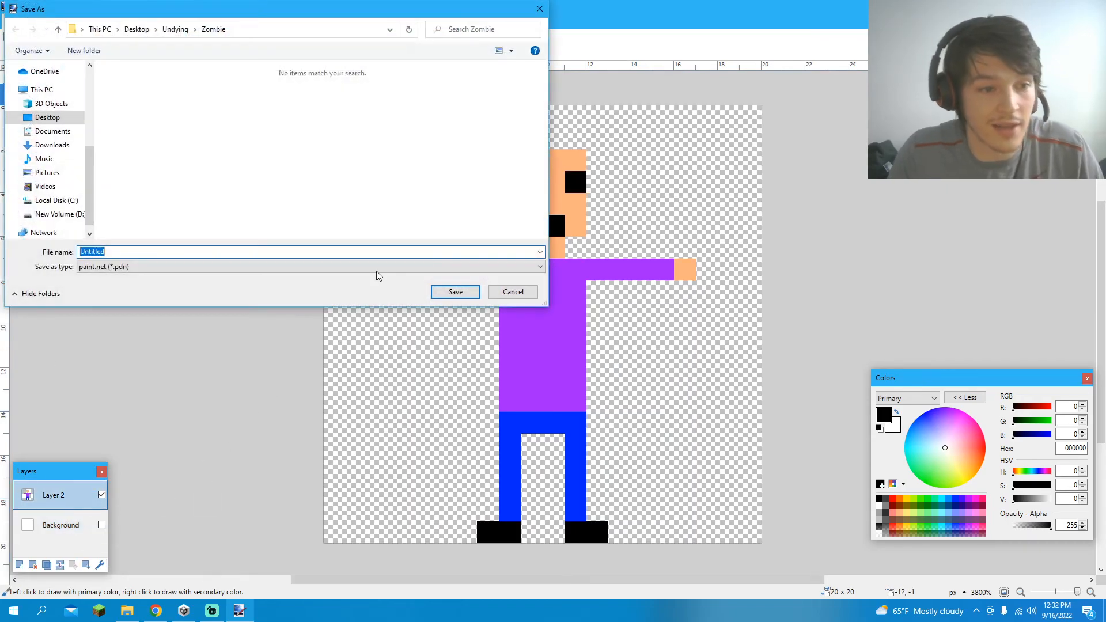
type("greg")
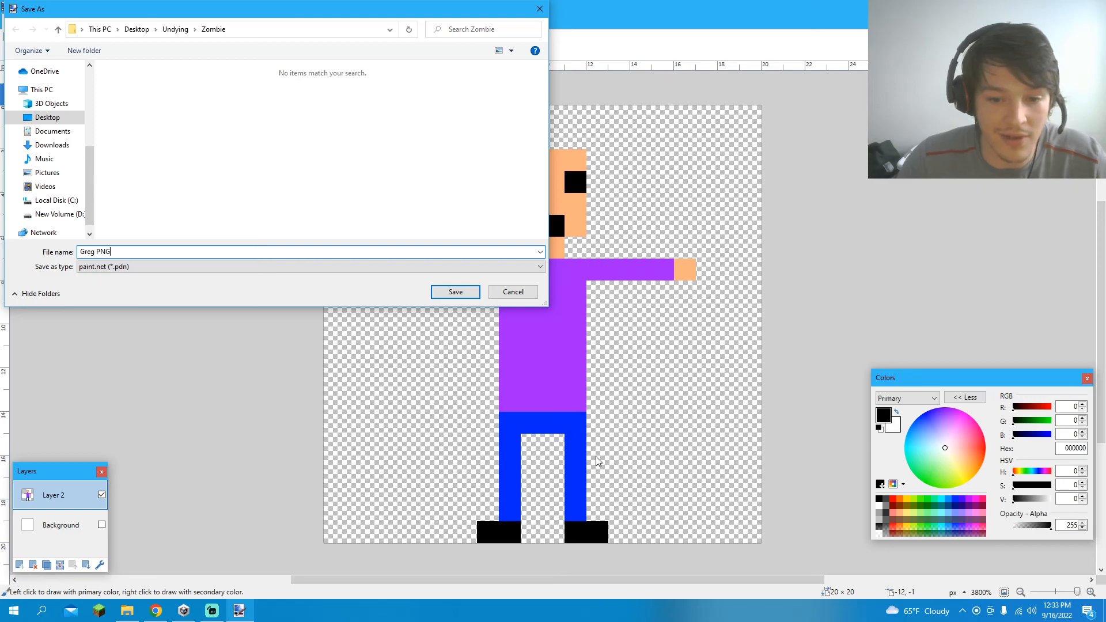
left_click(166, 267)
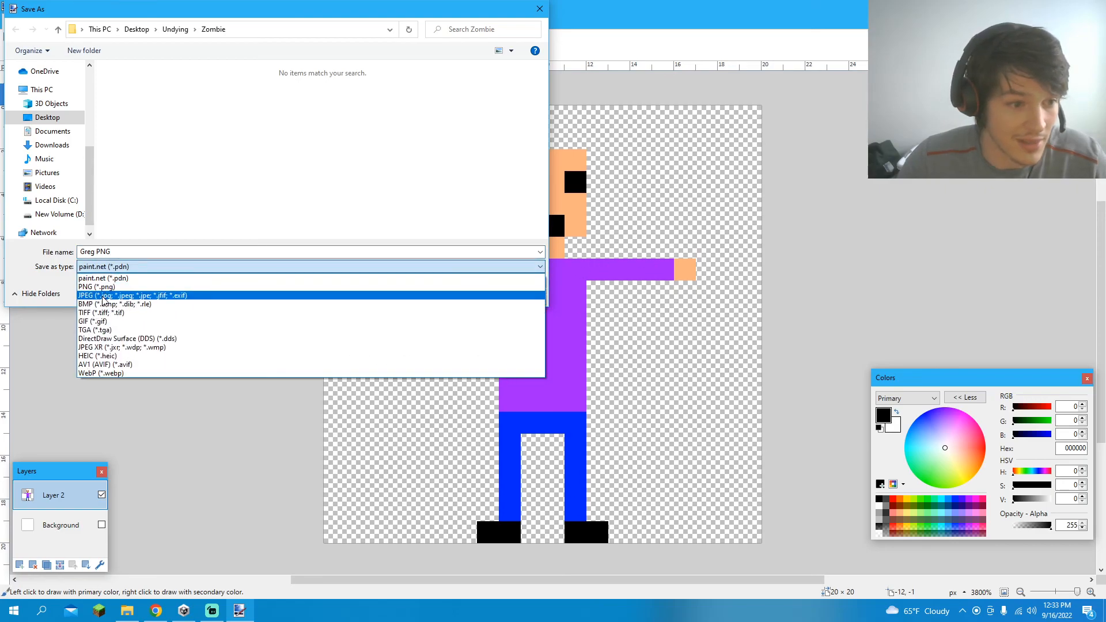
left_click(107, 286)
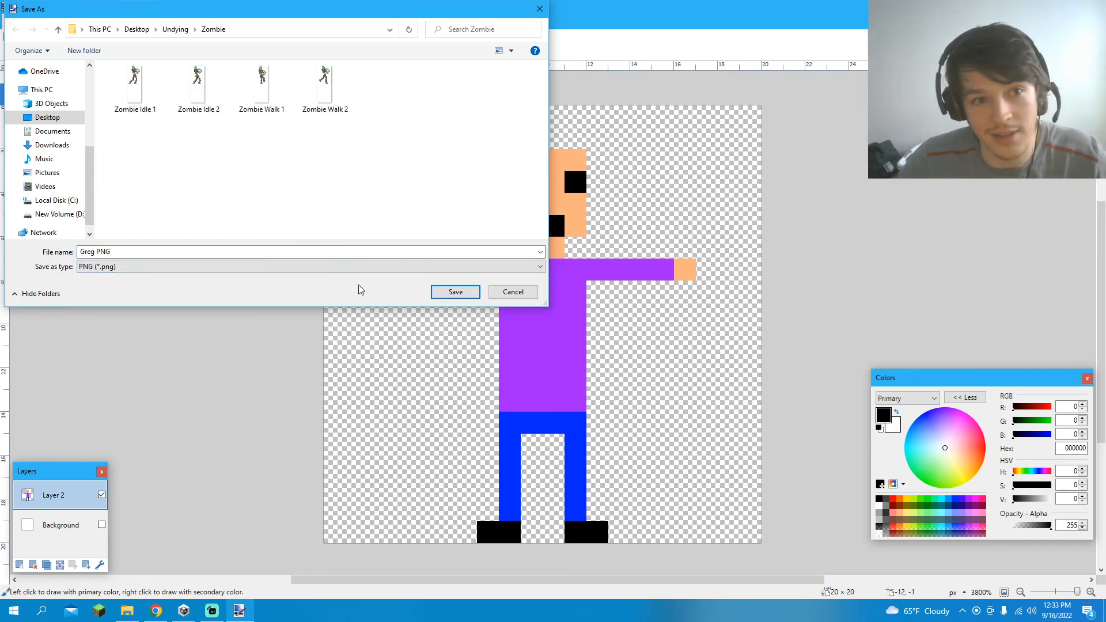